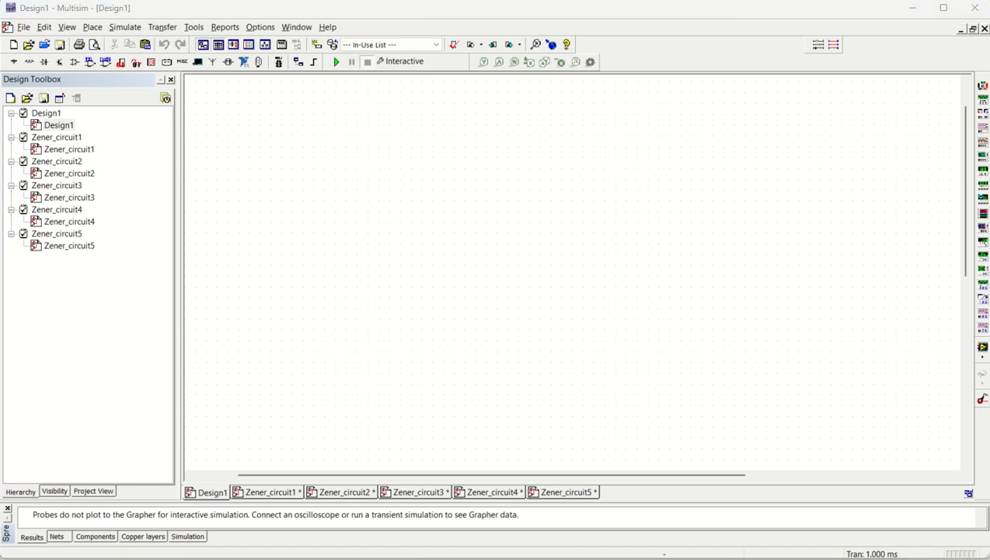
- Place a 1N753A Zener diode from the Diodes group upright in the middle of the empty schematic
{"action": "left_click", "coordinate": [93, 27]}
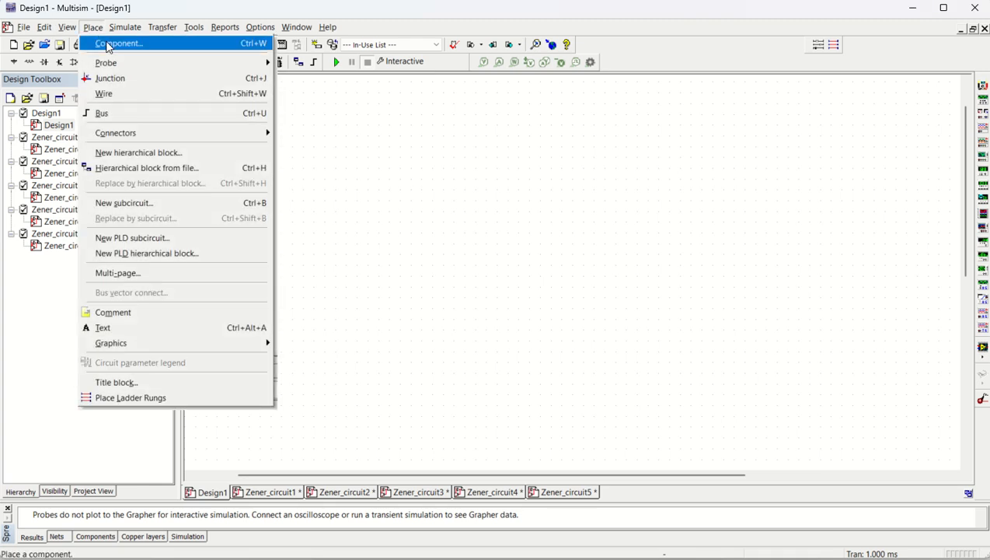
{"action": "left_click", "coordinate": [110, 48]}
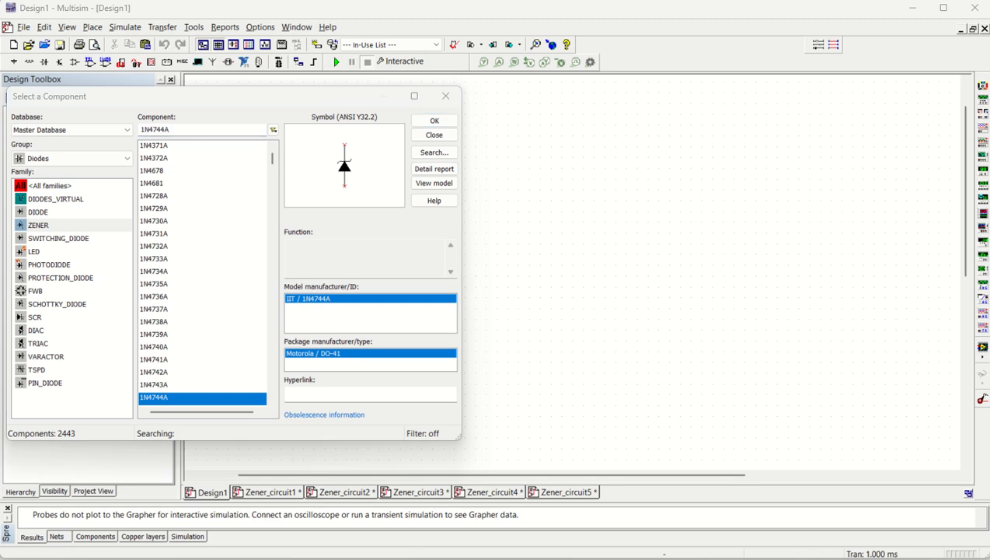
{"action": "left_click", "coordinate": [189, 129]}
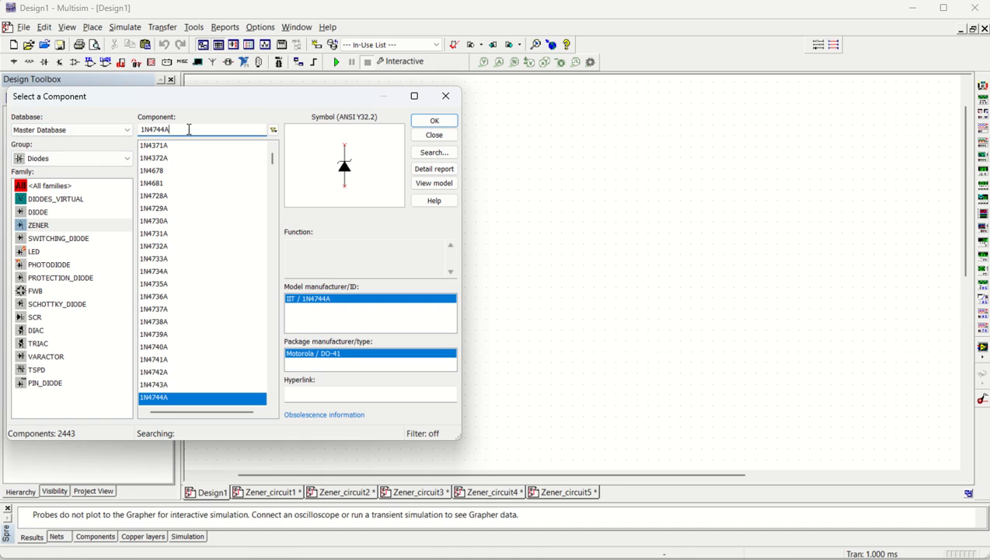
{"action": "left_click_drag", "start_coordinate": [170, 129], "coordinate": [130, 130]}
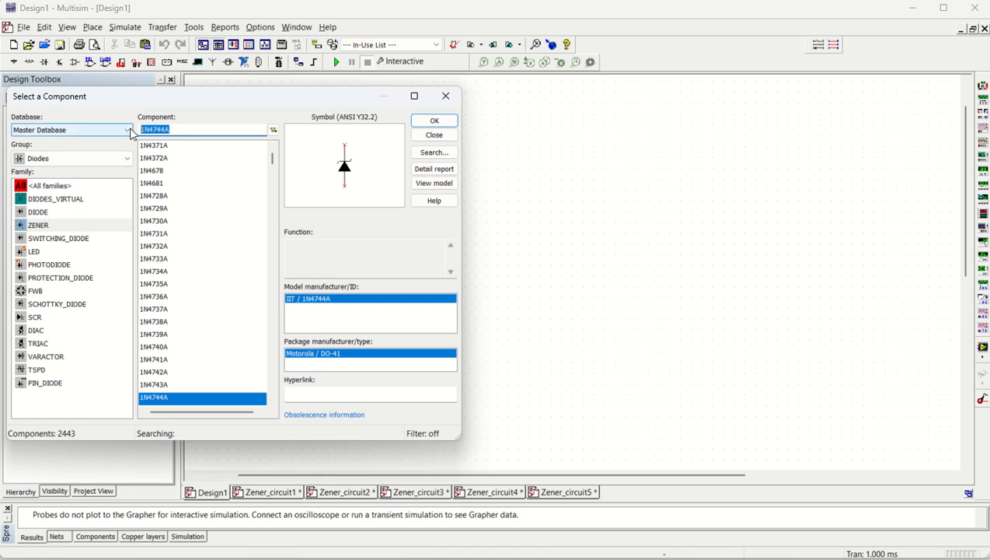
{"action": "type", "text": "1"}
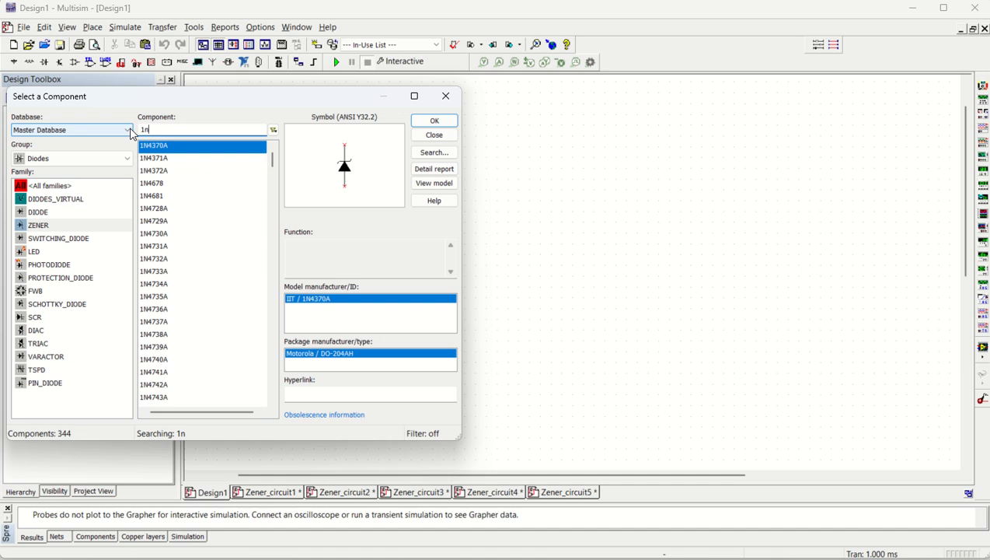
{"action": "type", "text": "n753"}
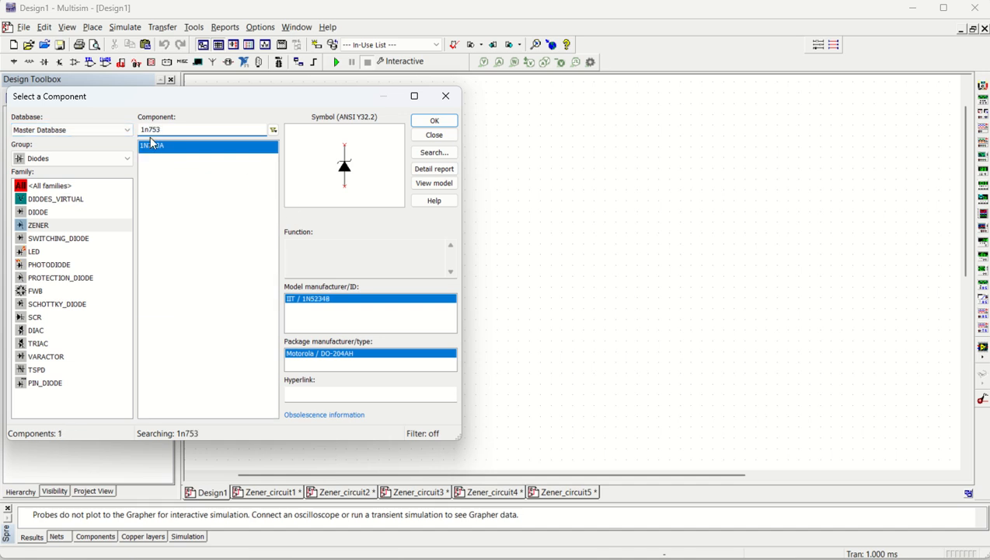
{"action": "left_click", "coordinate": [172, 147]}
{"action": "left_click", "coordinate": [444, 120]}
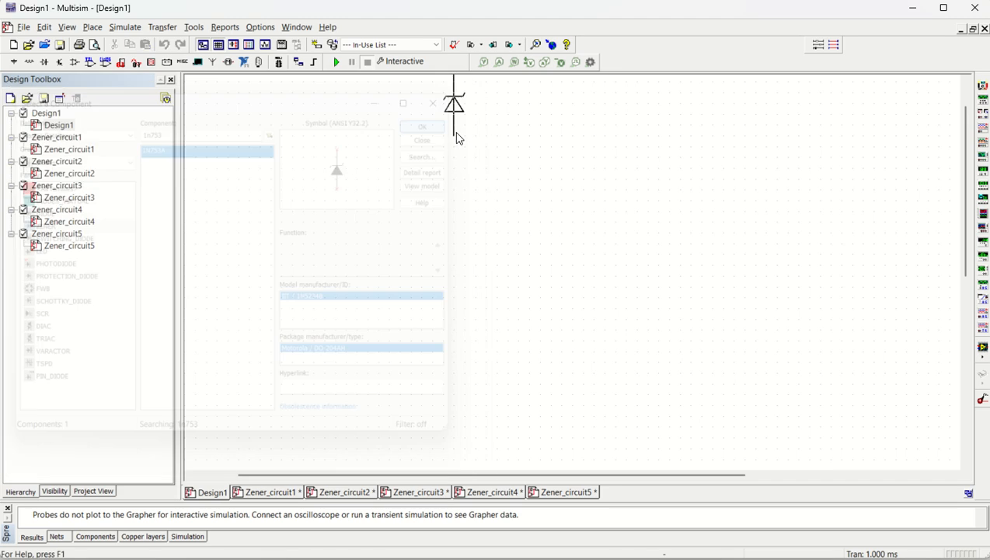
{"action": "left_click", "coordinate": [528, 253]}
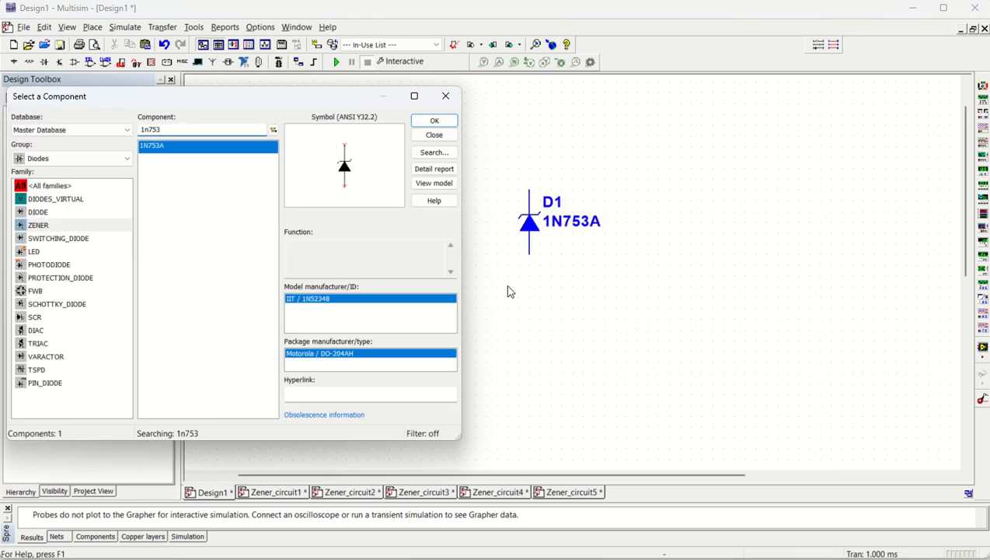
{"action": "left_click", "coordinate": [445, 95]}
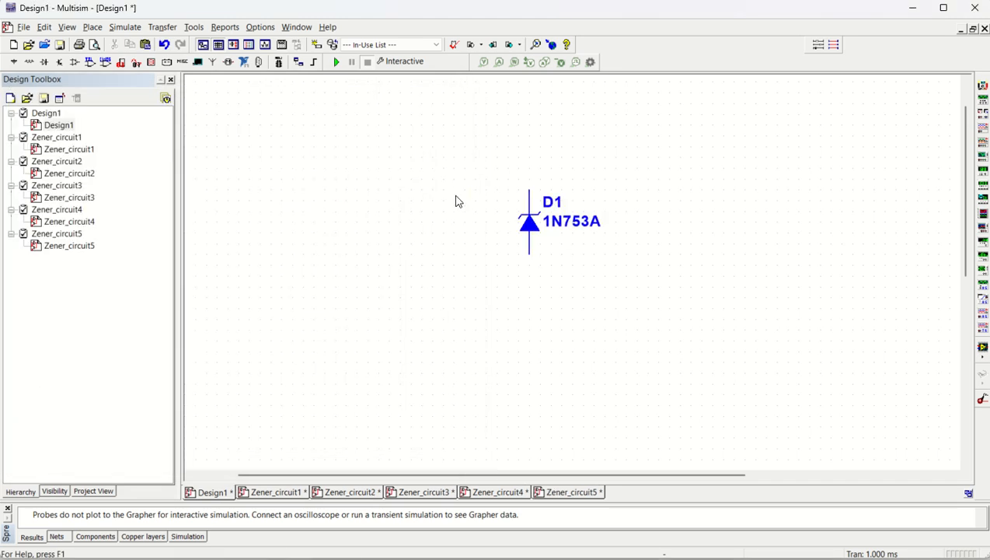
- Add the text note "Vz = 6.2V" just below the Zener diode
{"action": "left_click", "coordinate": [121, 30]}
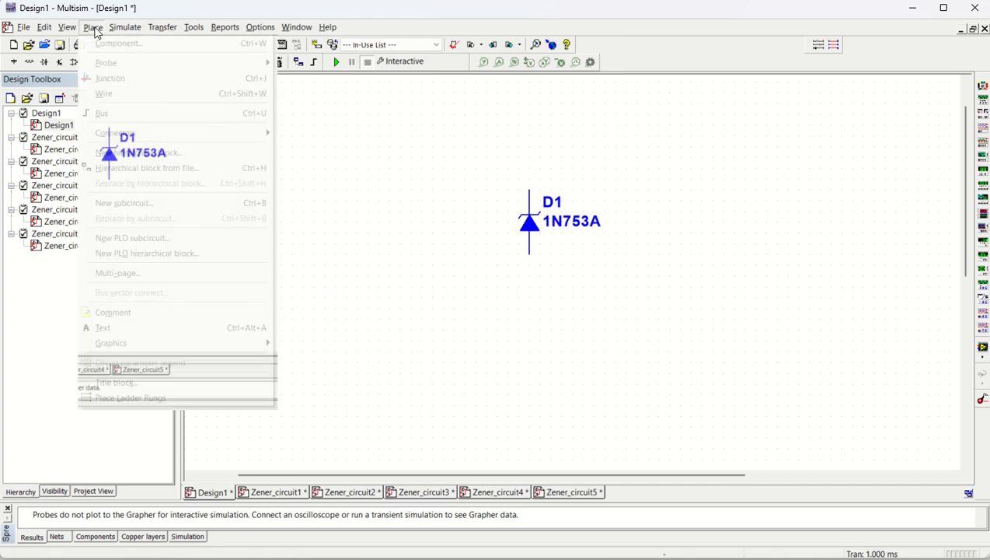
{"action": "mouse_move", "coordinate": [93, 28]}
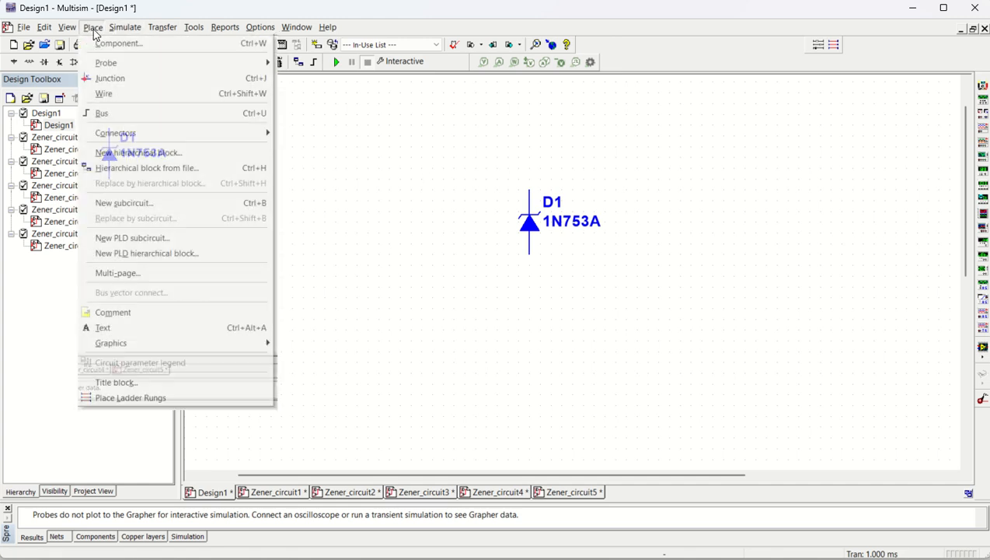
{"action": "left_click", "coordinate": [125, 328]}
{"action": "left_click", "coordinate": [522, 273]}
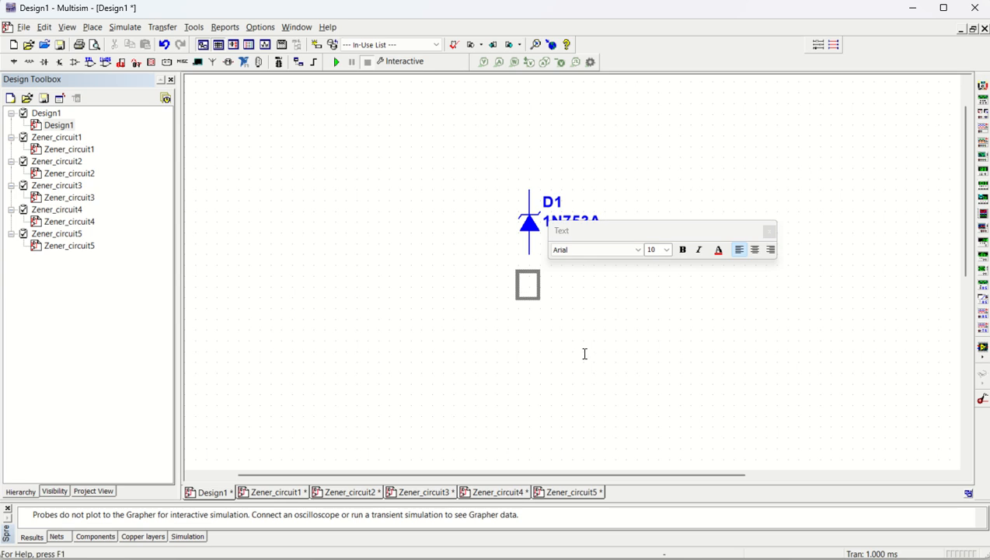
{"action": "type", "text": "Vz = "}
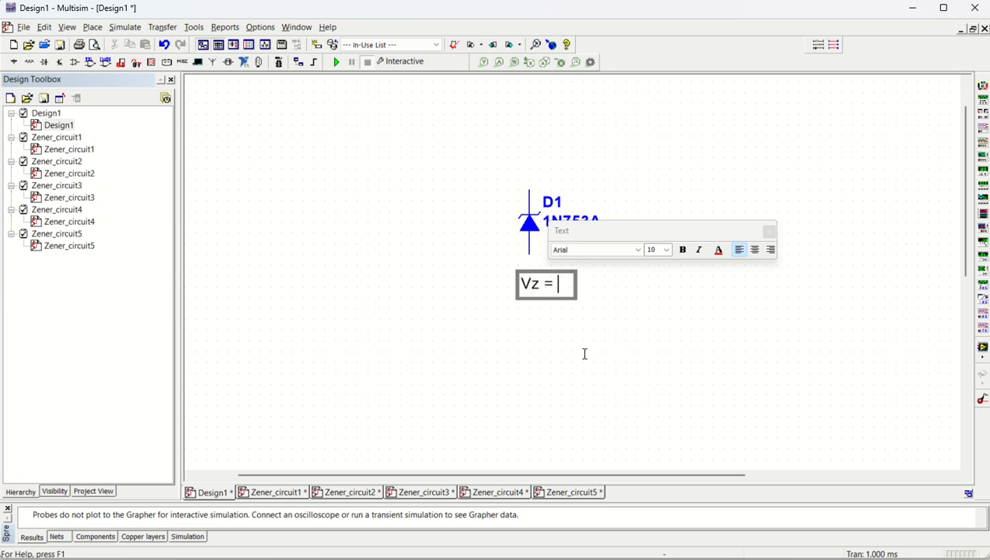
{"action": "type", "text": "6.2V"}
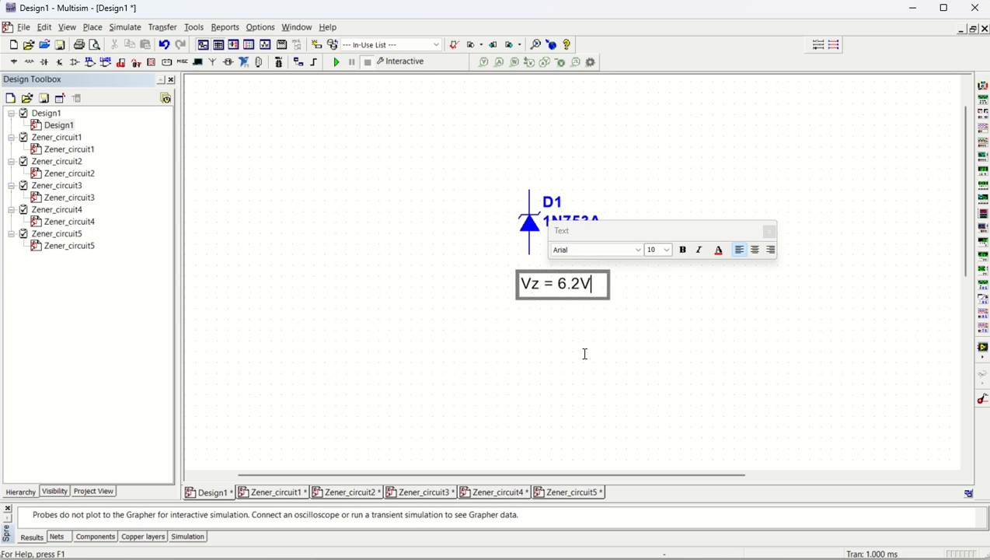
- Colour the Vz note blue and position it directly under the diode's 1N753A label
{"action": "left_click", "coordinate": [718, 251]}
{"action": "left_click", "coordinate": [730, 299]}
{"action": "left_click", "coordinate": [617, 341]}
{"action": "left_click_drag", "start_coordinate": [578, 294], "coordinate": [600, 247]}
{"action": "left_click", "coordinate": [609, 332]}
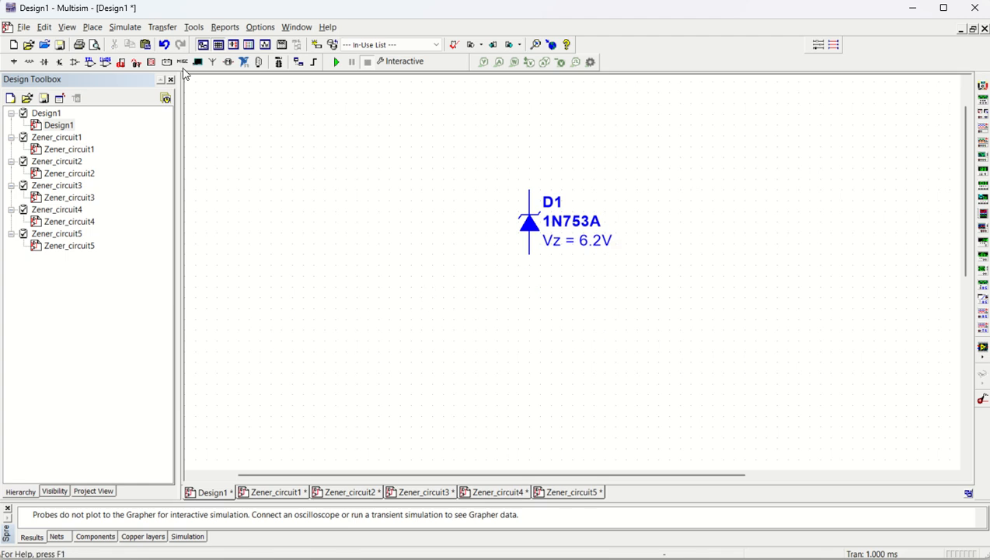
- Place an AC_VOLTAGE signal source from the Sources group to the left of the Zener diode
{"action": "left_click", "coordinate": [93, 27]}
{"action": "left_click", "coordinate": [106, 45]}
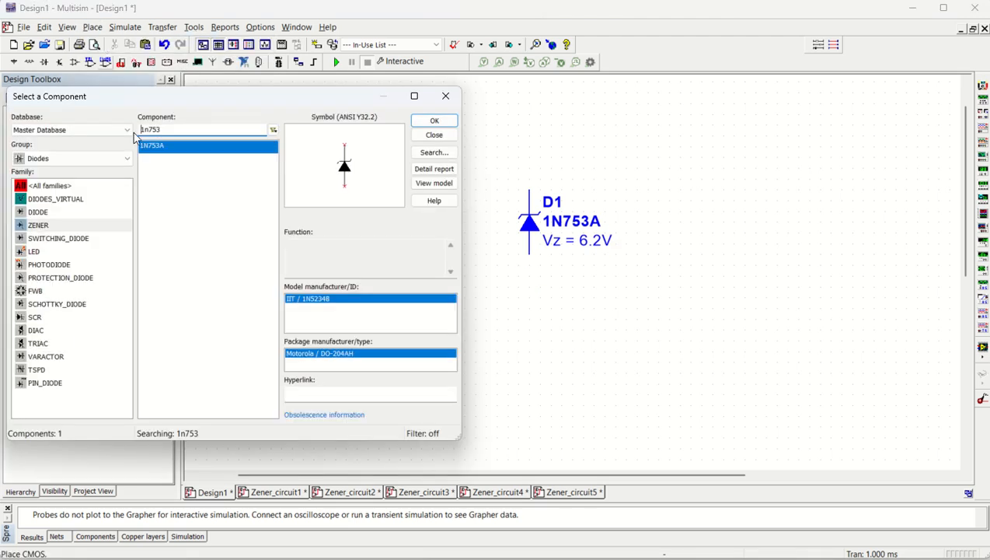
{"action": "left_click", "coordinate": [49, 164]}
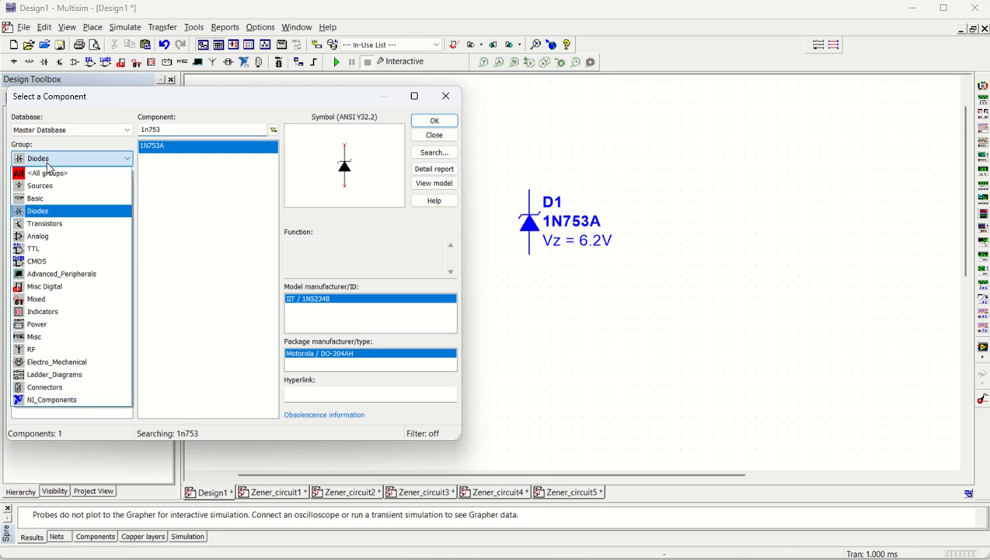
{"action": "left_click", "coordinate": [49, 186]}
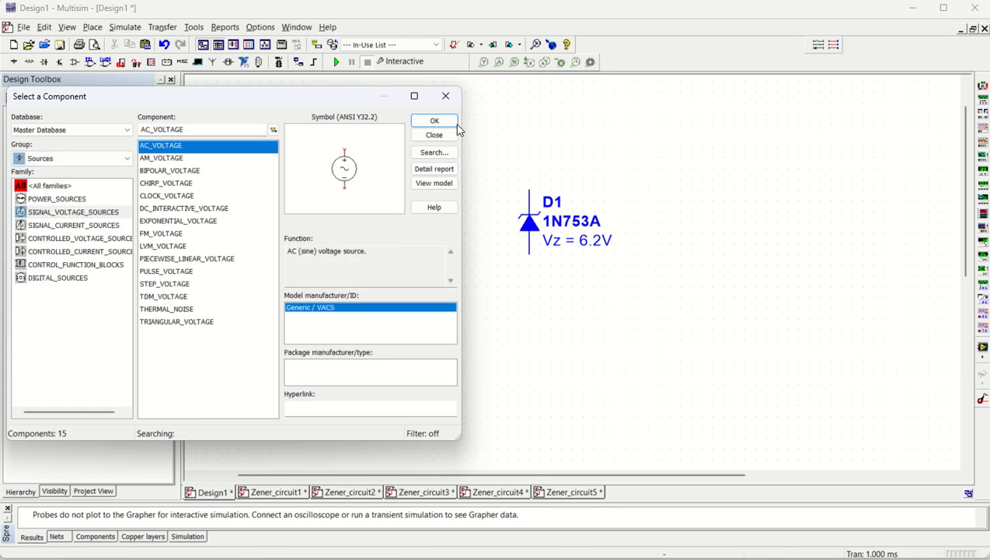
{"action": "left_click", "coordinate": [436, 122]}
{"action": "left_click", "coordinate": [315, 272]}
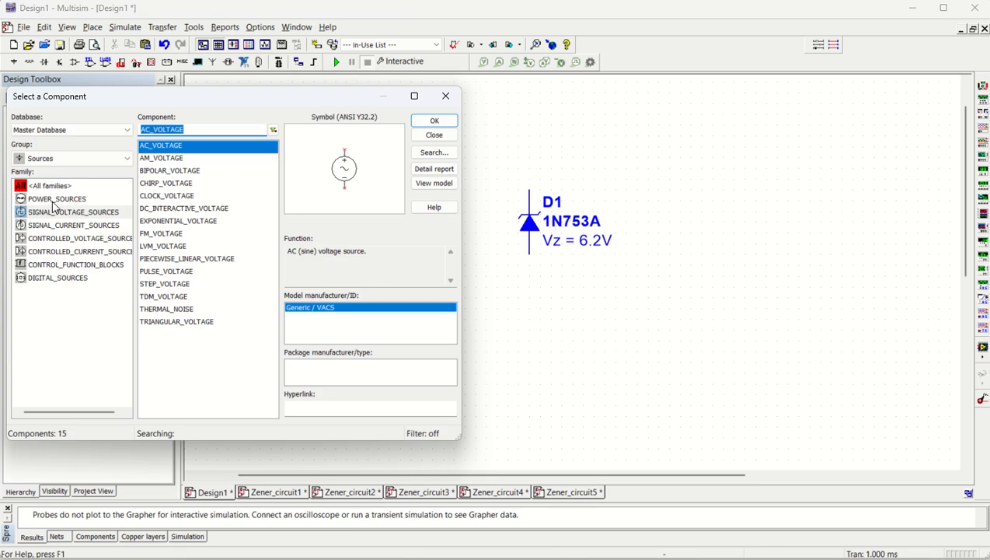
- Place a DC_POWER source from the POWER_SOURCES family between the AC source and the Zener diode
{"action": "left_click", "coordinate": [48, 197]}
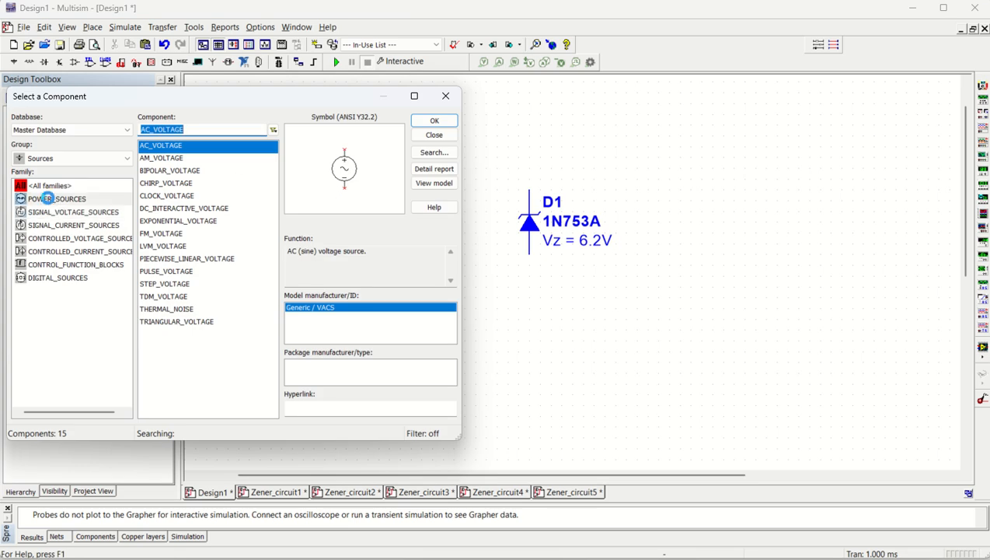
{"action": "left_click", "coordinate": [162, 159]}
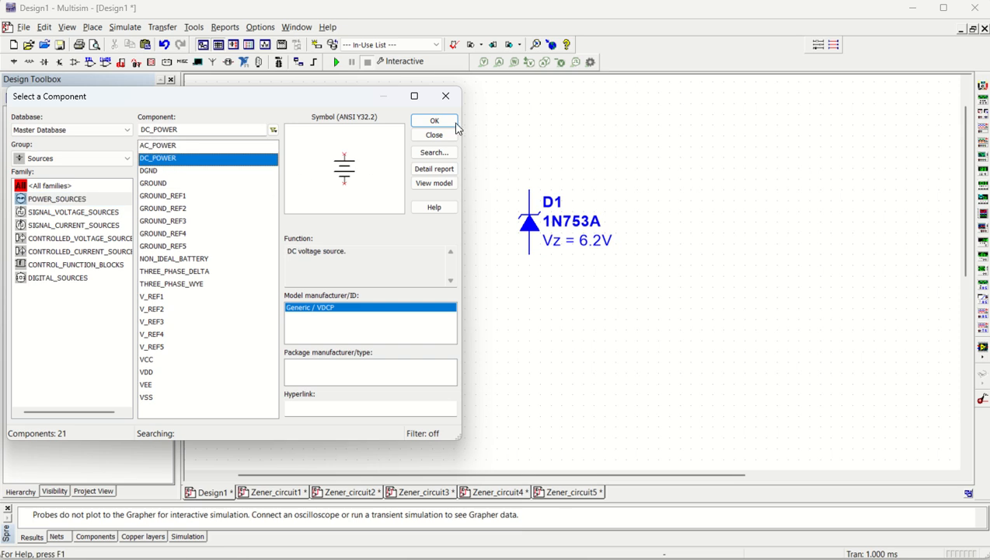
{"action": "left_click", "coordinate": [427, 121]}
{"action": "left_click", "coordinate": [404, 245]}
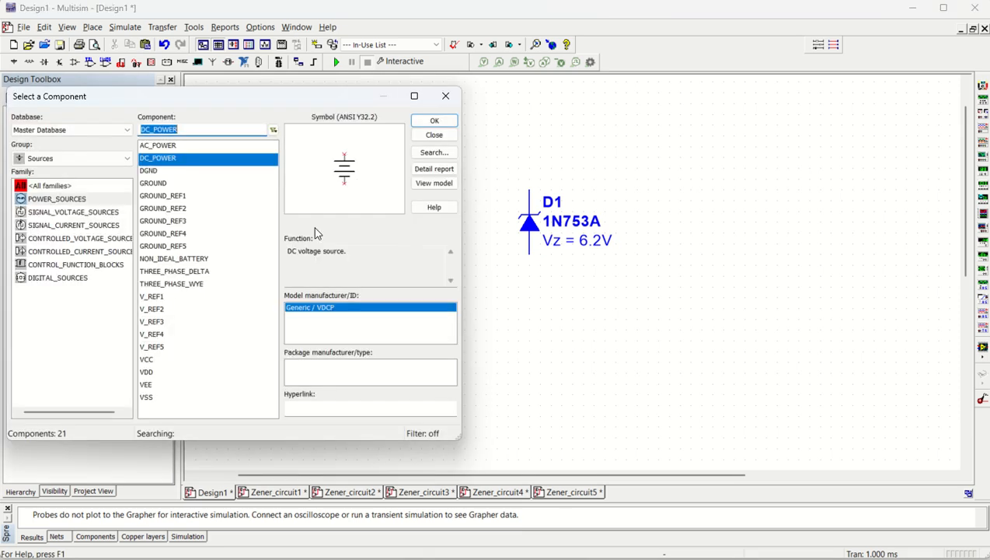
- Place a GROUND symbol directly below the DC source
{"action": "key", "text": "Down"}
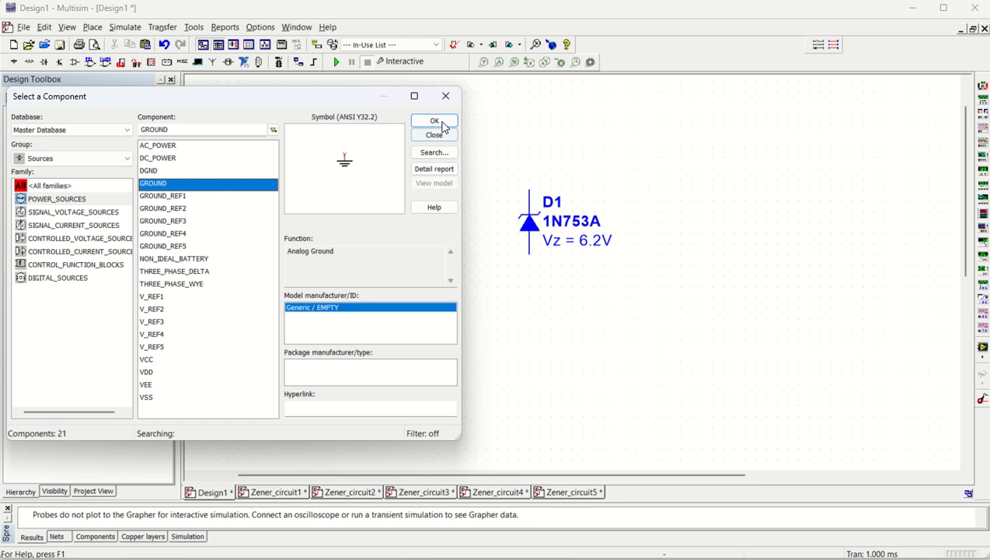
{"action": "left_click", "coordinate": [435, 121]}
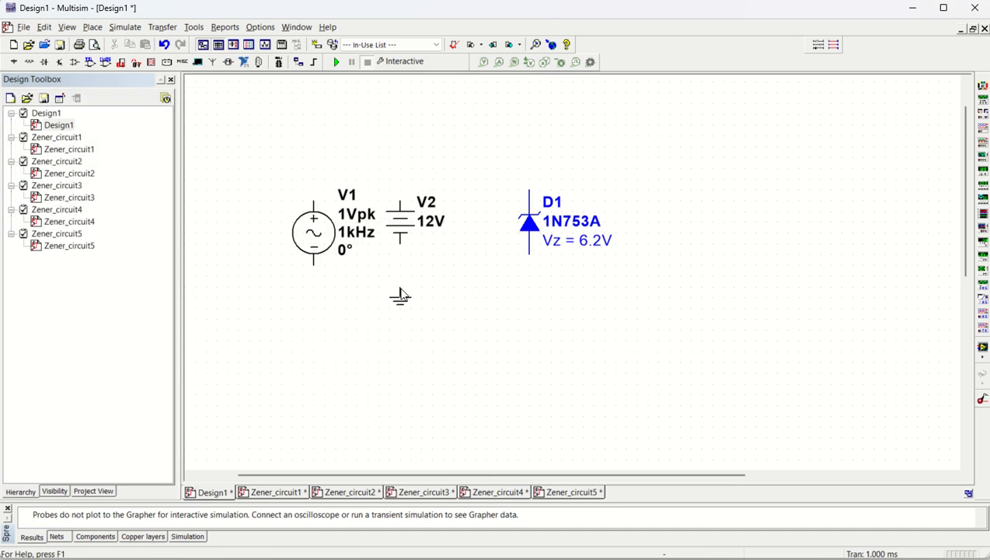
{"action": "left_click", "coordinate": [401, 295]}
- Place a horizontal 1k resistor from the Basic group's RESISTOR family above the DC source
{"action": "left_click", "coordinate": [47, 159]}
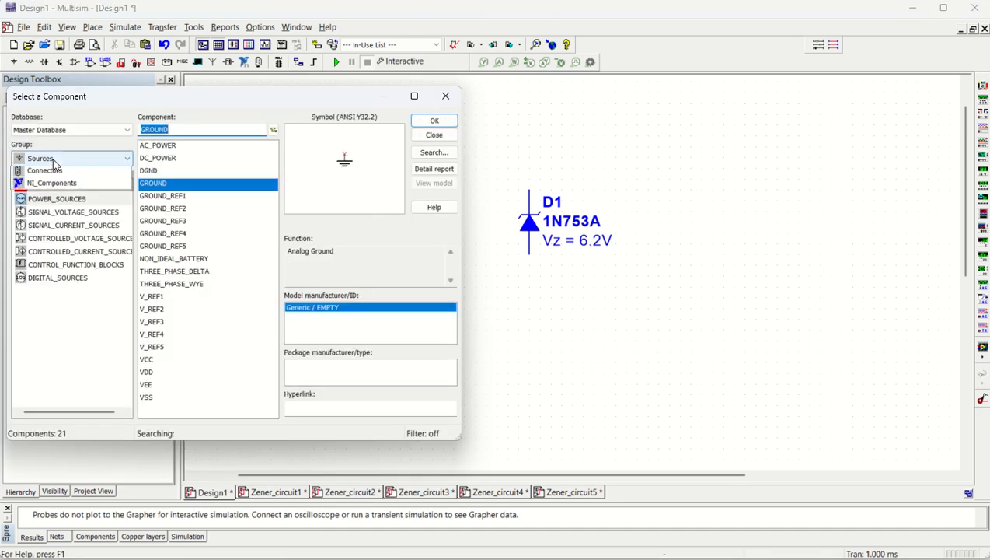
{"action": "left_click", "coordinate": [44, 204]}
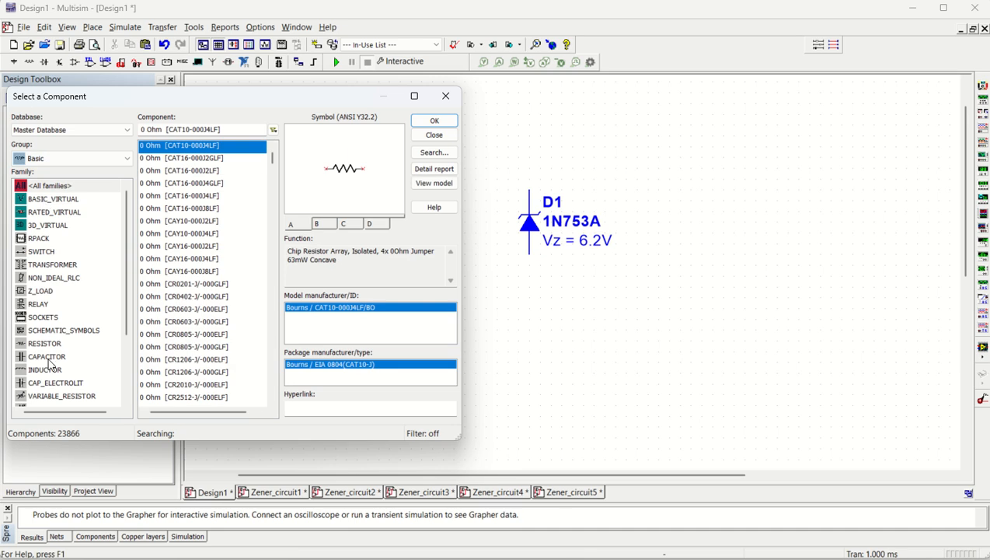
{"action": "left_click", "coordinate": [43, 345]}
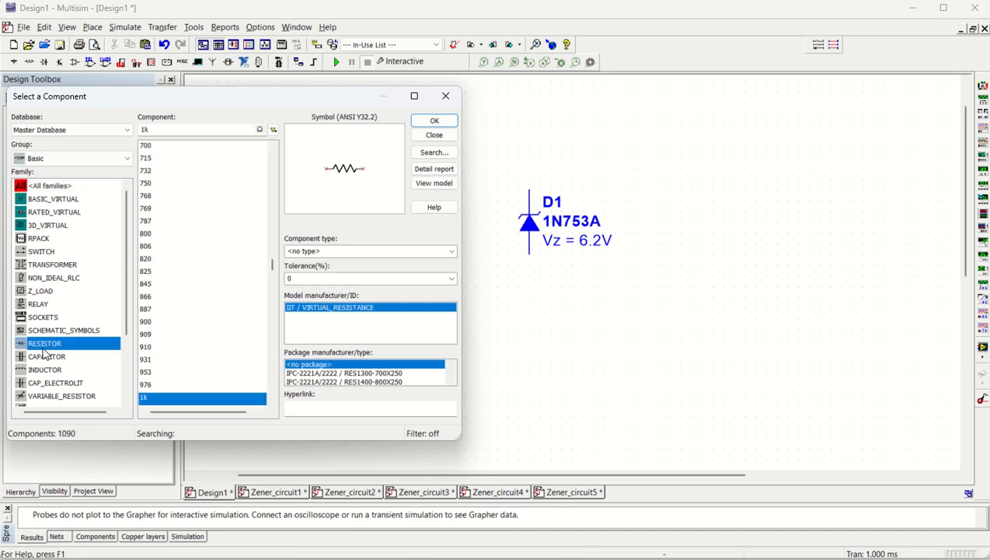
{"action": "left_click", "coordinate": [433, 121]}
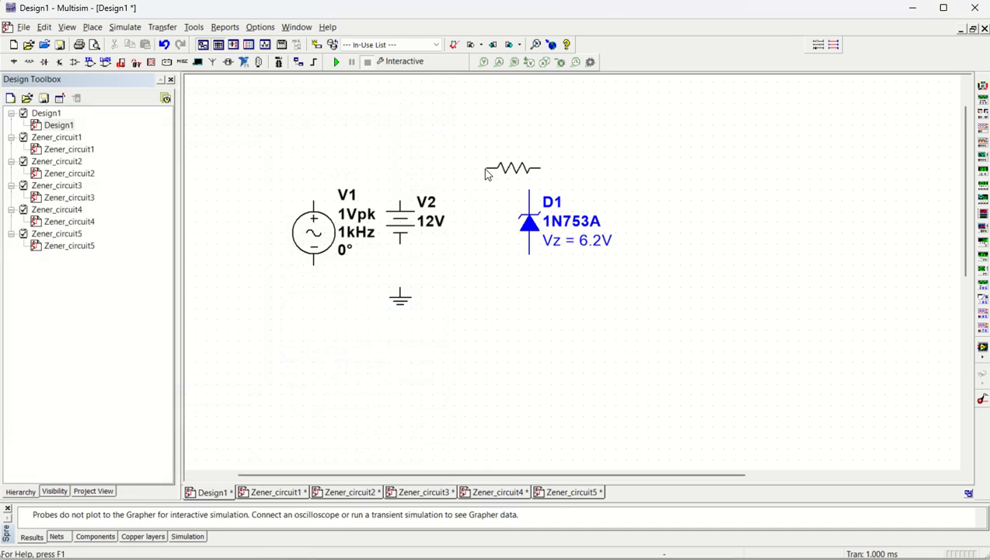
{"action": "left_click", "coordinate": [415, 173]}
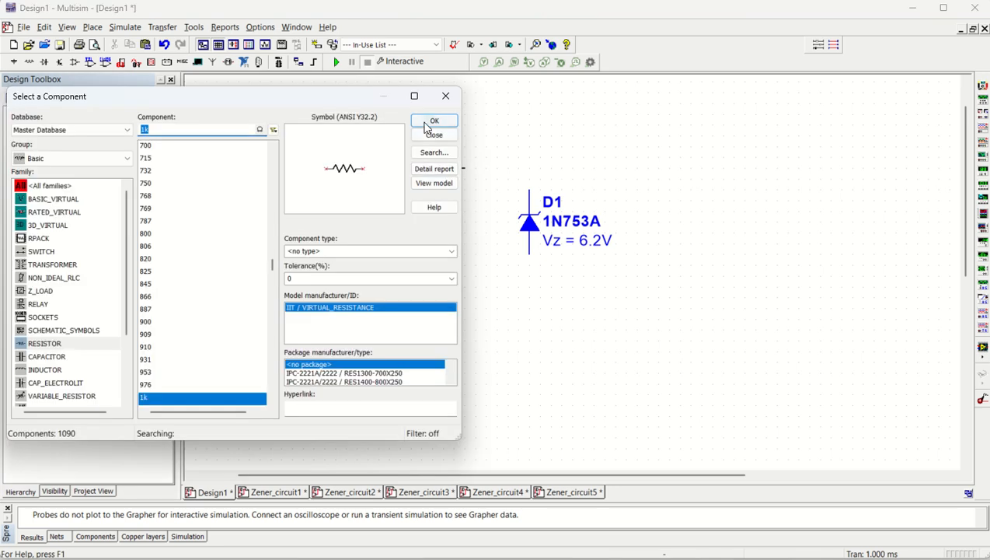
- Place a second 1k resistor, rotated to vertical, to the right of the Zener diode and finish placing components
{"action": "left_click", "coordinate": [434, 120]}
{"action": "key", "text": "ctrl+r"}
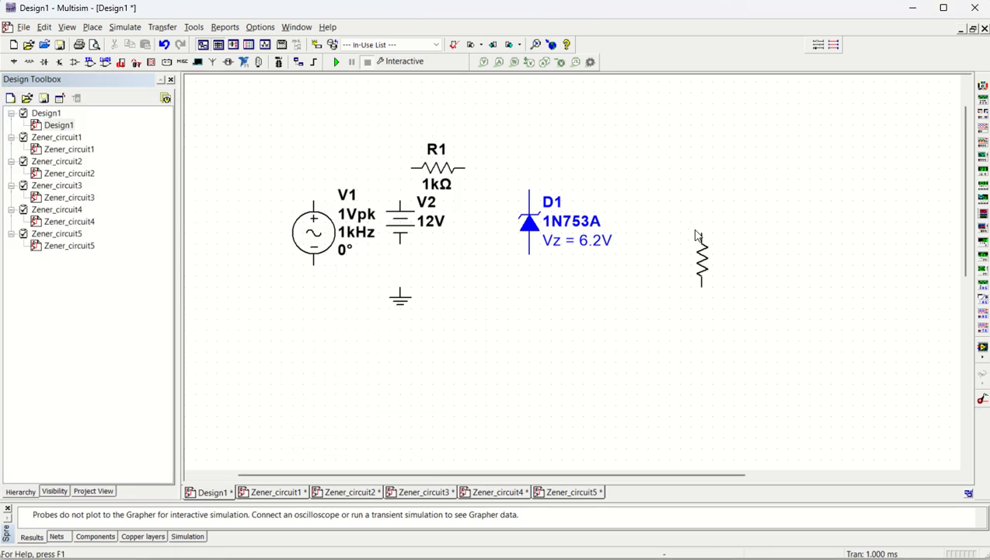
{"action": "left_click", "coordinate": [659, 203]}
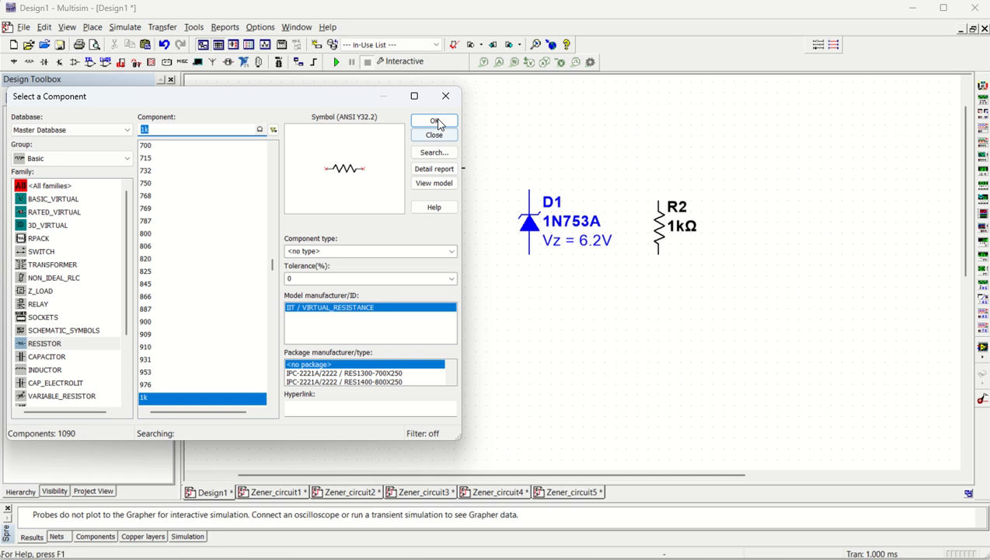
{"action": "left_click", "coordinate": [445, 96]}
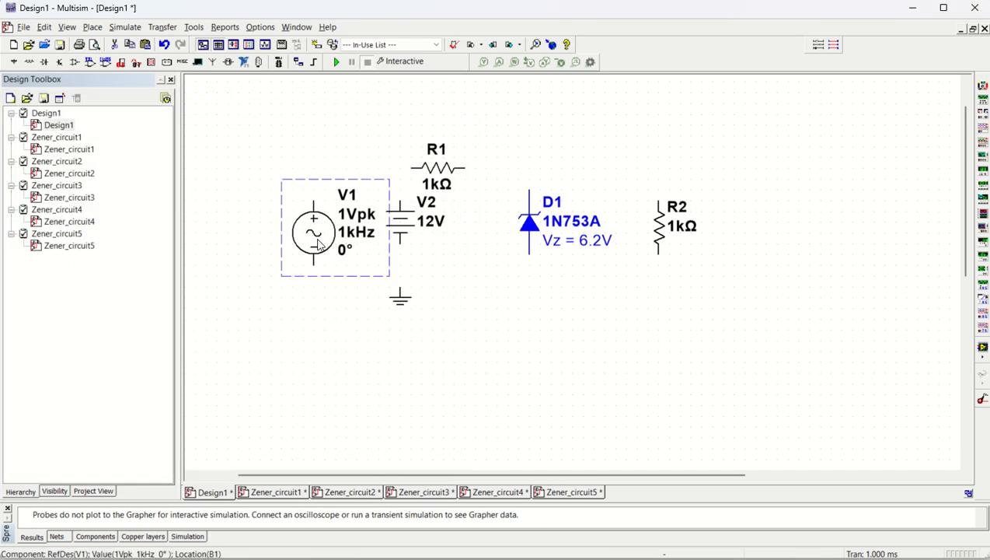
- Delete the AC source and move the DC source, ground and horizontal resistor together left into its place
{"action": "key", "text": "Delete"}
{"action": "left_click_drag", "start_coordinate": [440, 341], "coordinate": [333, 174]}
{"action": "left_click_drag", "start_coordinate": [400, 222], "coordinate": [326, 224]}
- Move the horizontal resistor R1 right so it sits between the DC source and the Zener diode
{"action": "left_click", "coordinate": [369, 161]}
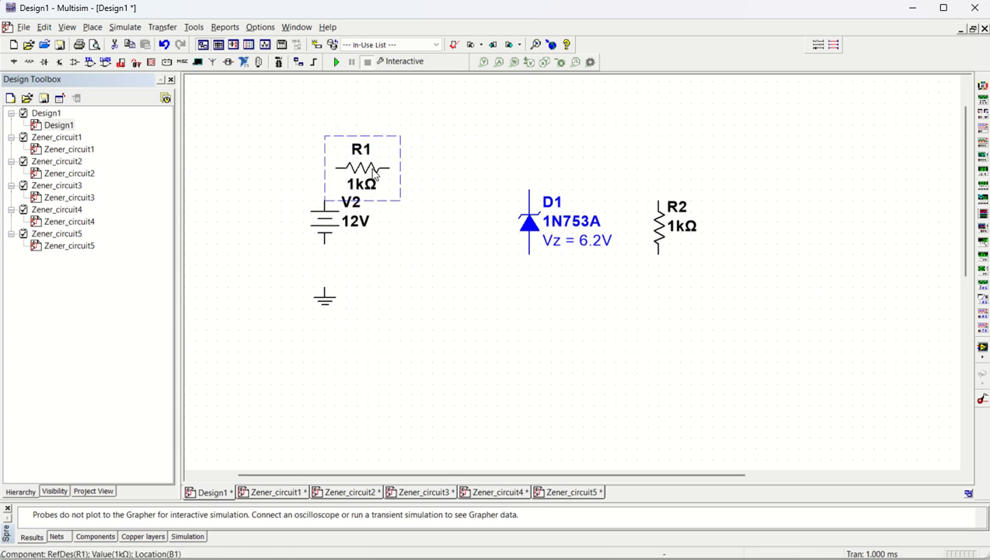
{"action": "left_click_drag", "start_coordinate": [375, 172], "coordinate": [429, 172]}
{"action": "left_click", "coordinate": [444, 288]}
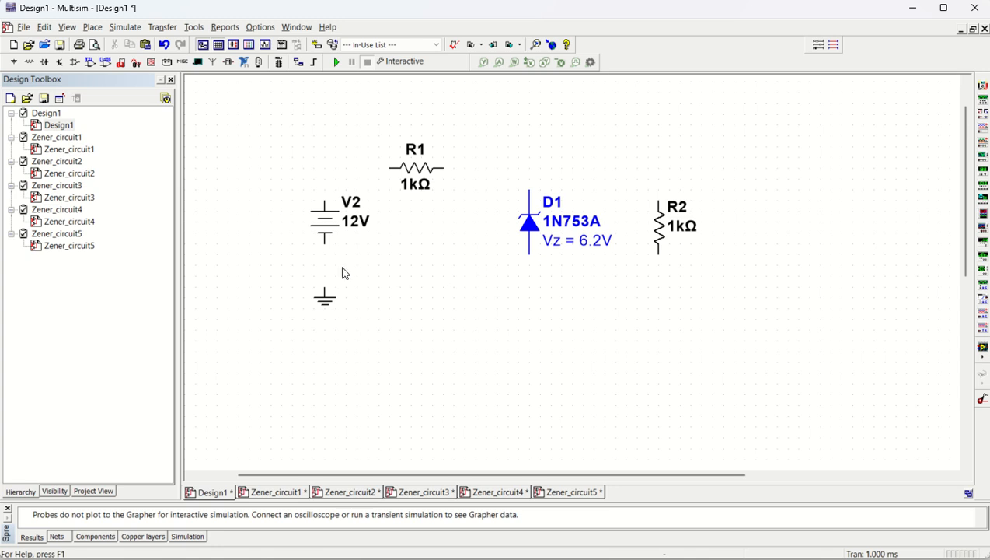
- Set the resistance of the vertical load resistor R2 to 3 kΩ
{"action": "double_click", "coordinate": [656, 231]}
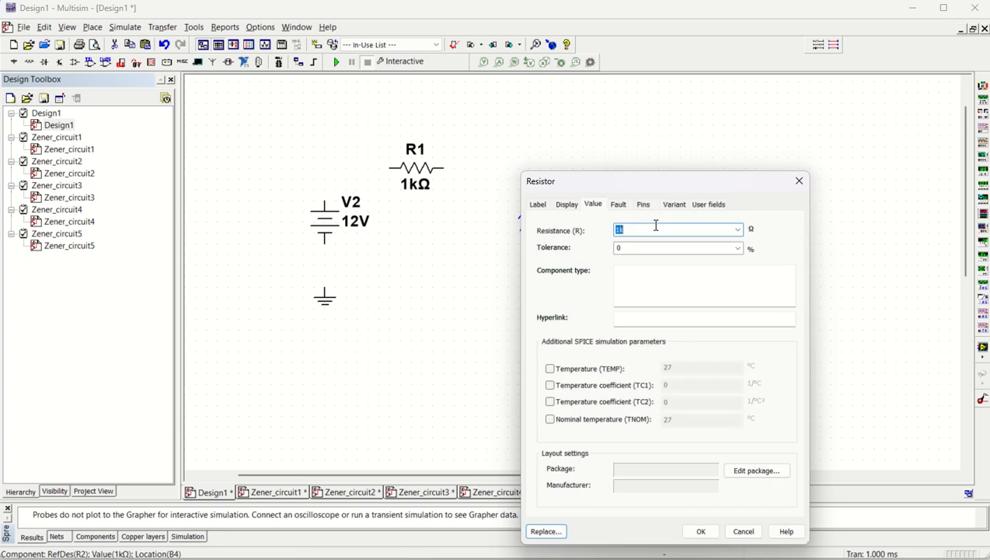
{"action": "key", "text": "Return"}
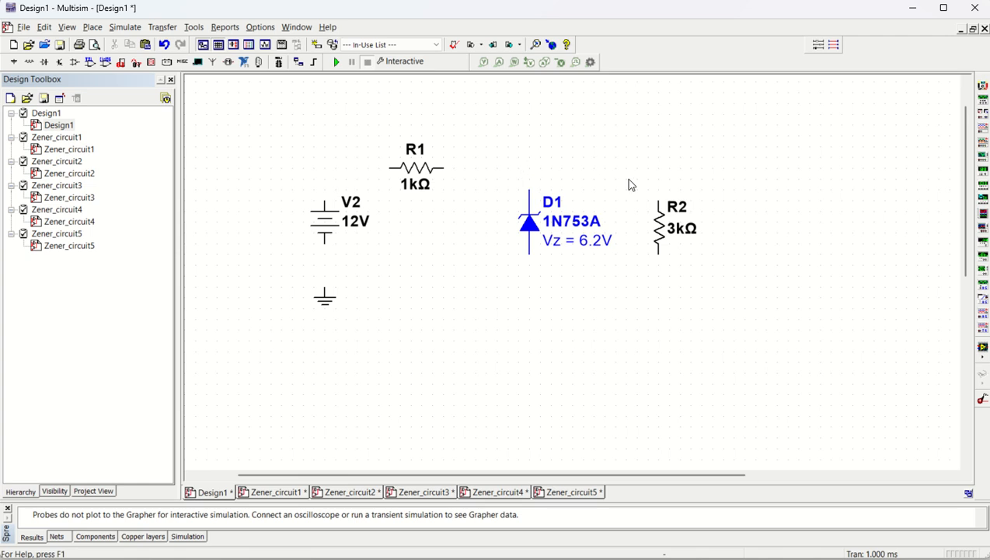
- Wire the ground to the DC source, the source through R1 to the Zener's upper terminal, and R2's upper terminal to that node
{"action": "left_click", "coordinate": [329, 292]}
{"action": "left_click", "coordinate": [326, 244]}
{"action": "left_click", "coordinate": [324, 203]}
{"action": "left_click", "coordinate": [391, 167]}
{"action": "left_click", "coordinate": [442, 168]}
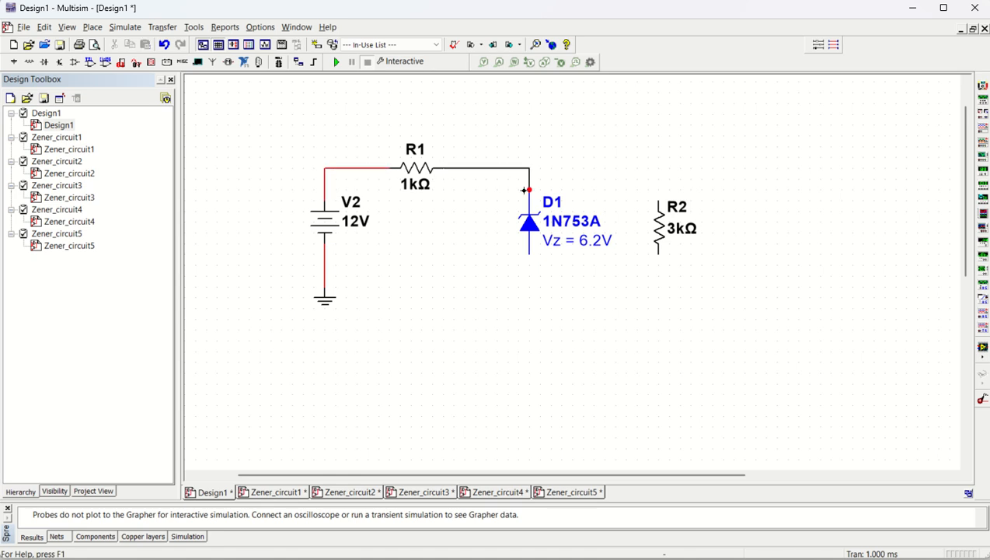
{"action": "left_click", "coordinate": [529, 189]}
{"action": "left_click", "coordinate": [659, 200]}
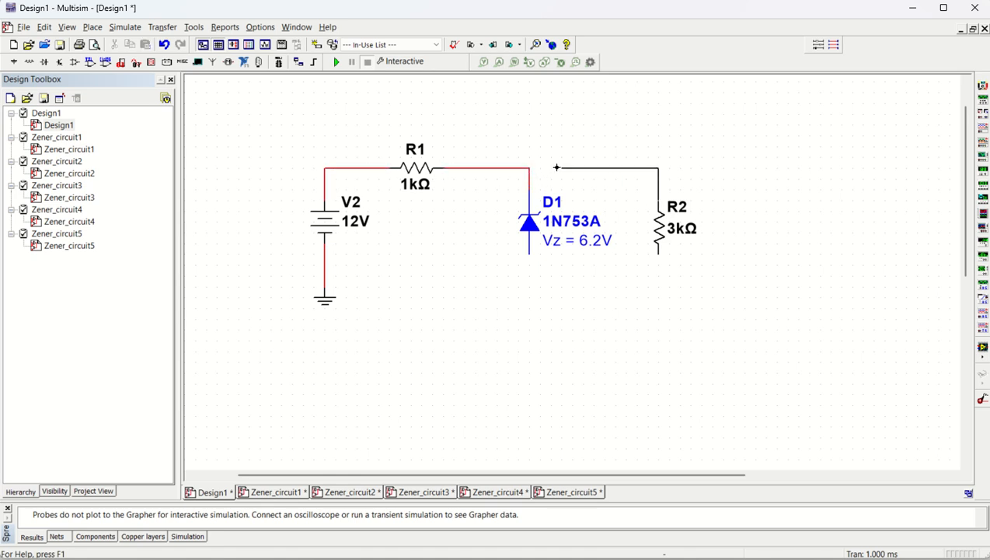
{"action": "left_click", "coordinate": [529, 167]}
- Wire the lower terminals of the Zener diode and R2 to the ground line below the DC source
{"action": "left_click", "coordinate": [530, 254]}
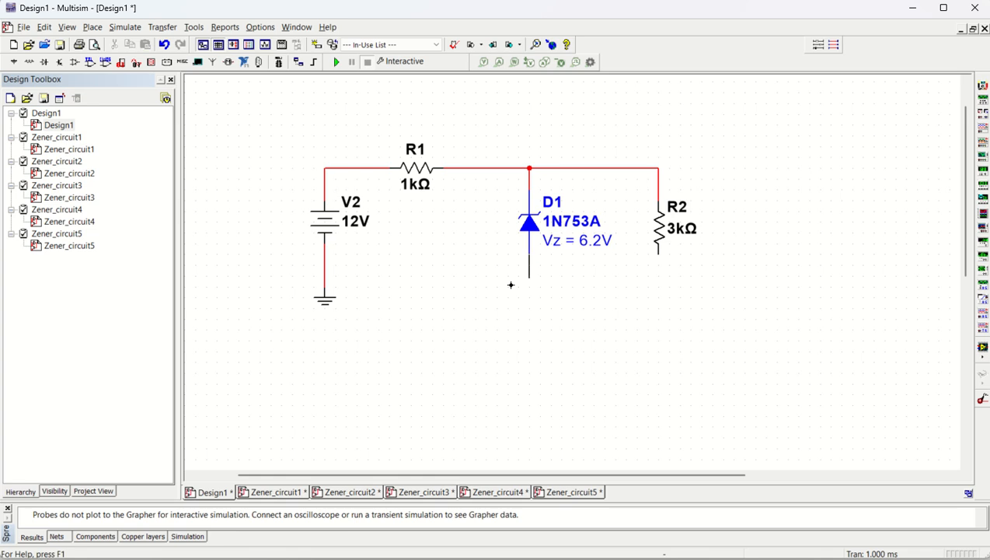
{"action": "left_click", "coordinate": [324, 275]}
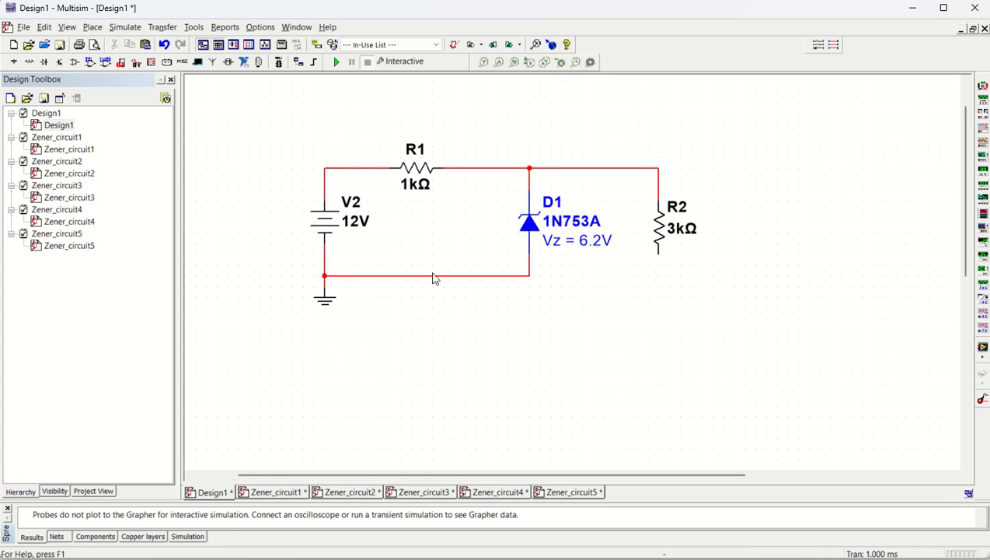
{"action": "left_click", "coordinate": [659, 253]}
{"action": "left_click", "coordinate": [529, 275]}
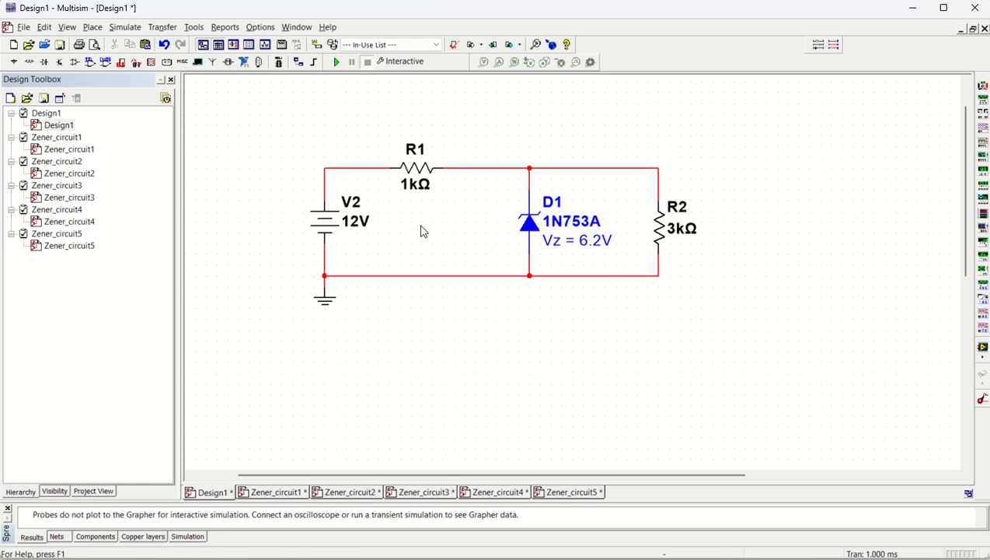
- Place one voltage probe on the wire between the DC source and R1 and another on the wire between the Zener and R2
{"action": "left_click", "coordinate": [484, 64]}
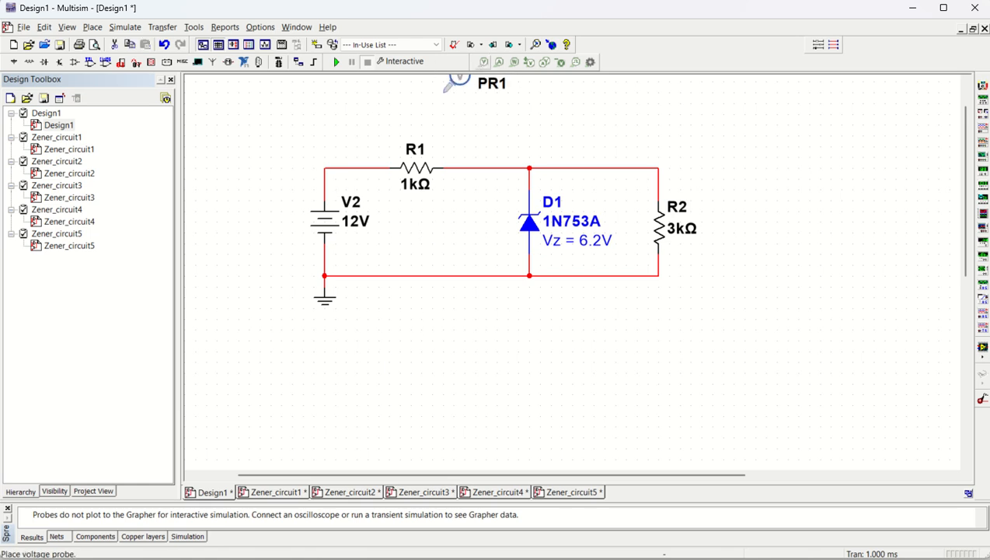
{"action": "left_click", "coordinate": [326, 168]}
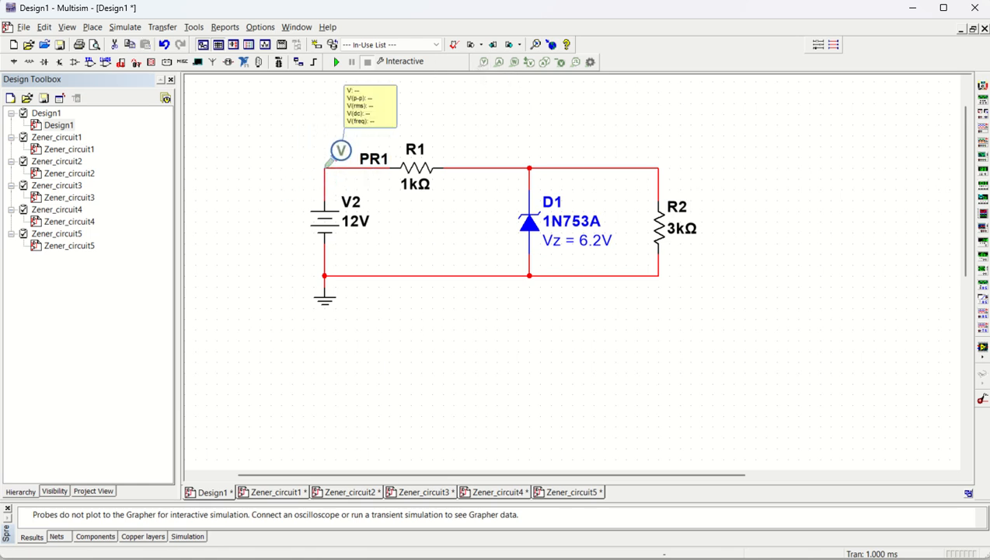
{"action": "left_click", "coordinate": [483, 62]}
{"action": "left_click", "coordinate": [544, 166]}
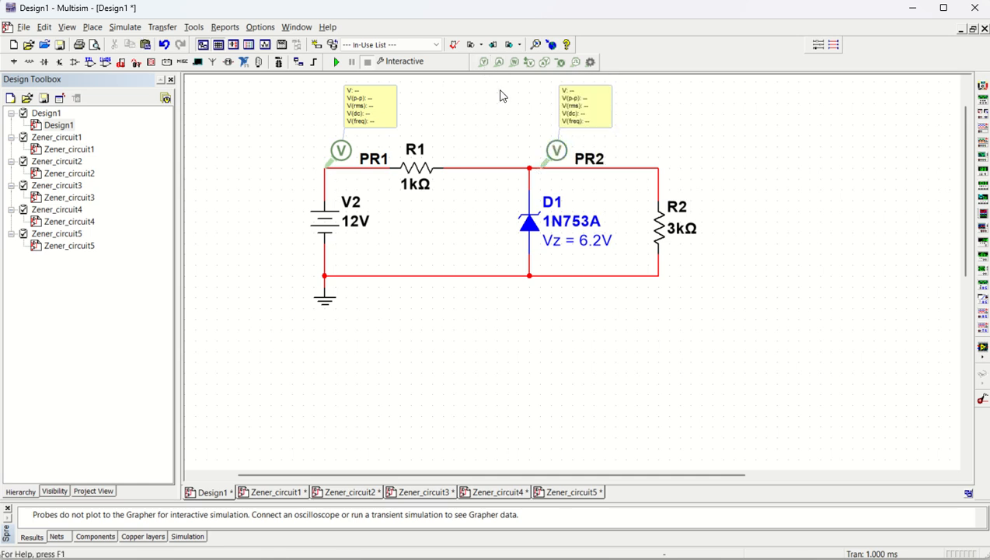
- Run the interactive simulation, read the voltages at both probes, and stop it
{"action": "scroll", "coordinate": [501, 96], "scroll_direction": "up", "scroll_amount": 2}
{"action": "scroll", "coordinate": [494, 120], "scroll_direction": "down", "scroll_amount": 1}
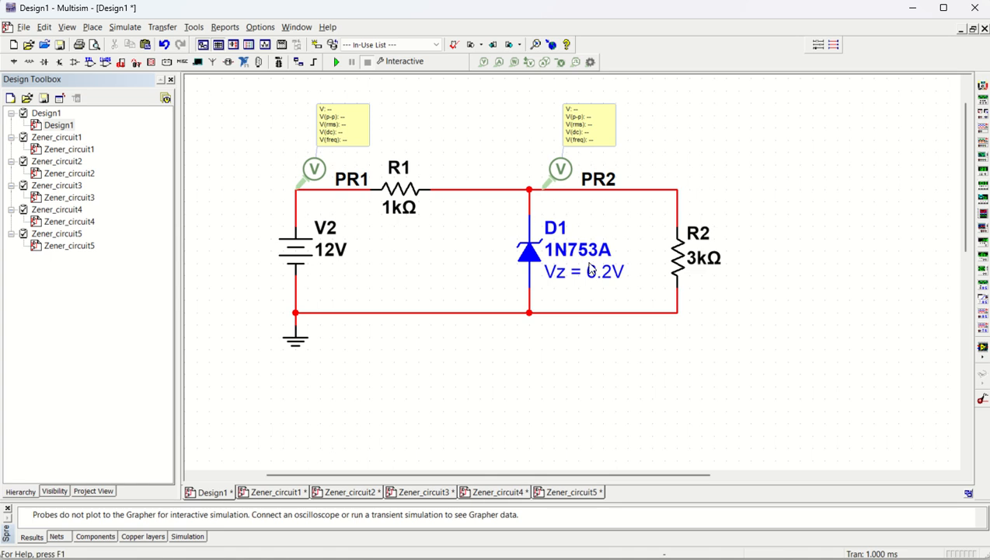
{"action": "left_click", "coordinate": [336, 61]}
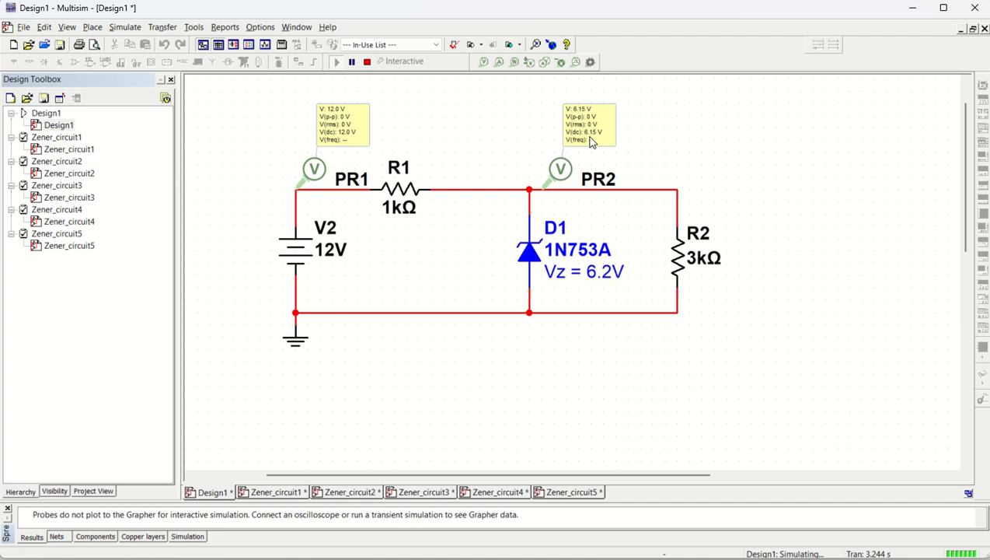
{"action": "left_click", "coordinate": [367, 61]}
- Delete the Zener diode D1 and run the interactive simulation to read the voltage across R2 without it
{"action": "left_click", "coordinate": [541, 256]}
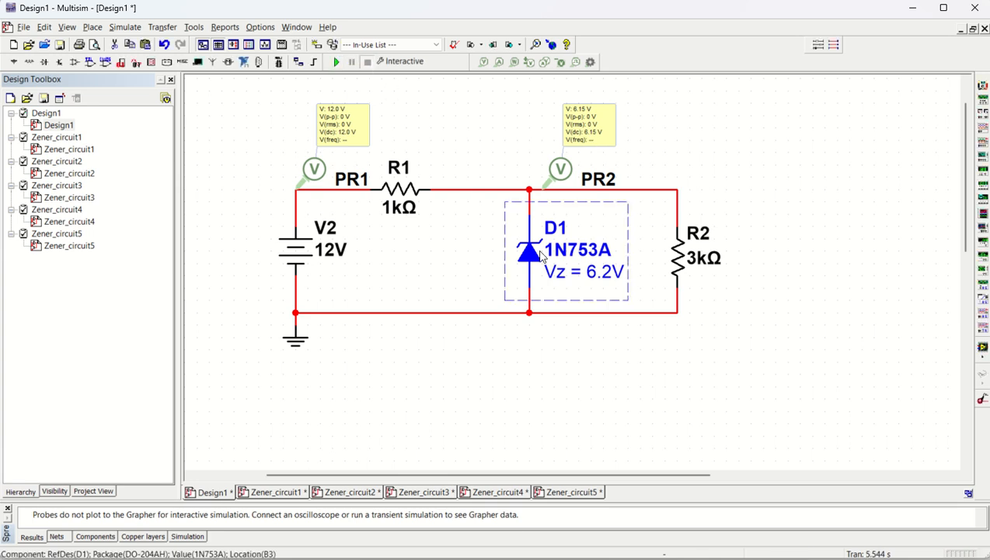
{"action": "key", "text": "Delete"}
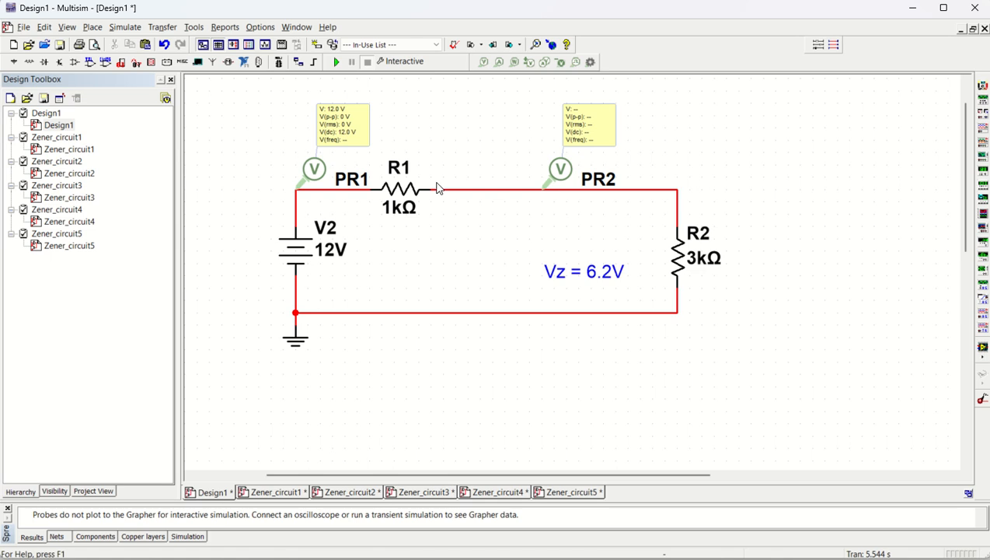
{"action": "left_click", "coordinate": [336, 63]}
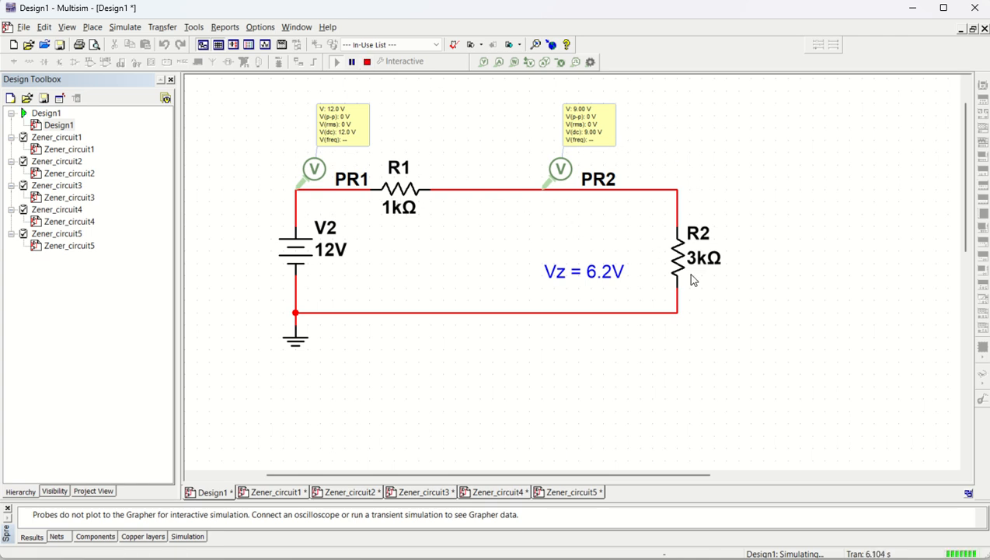
{"action": "left_click", "coordinate": [367, 63]}
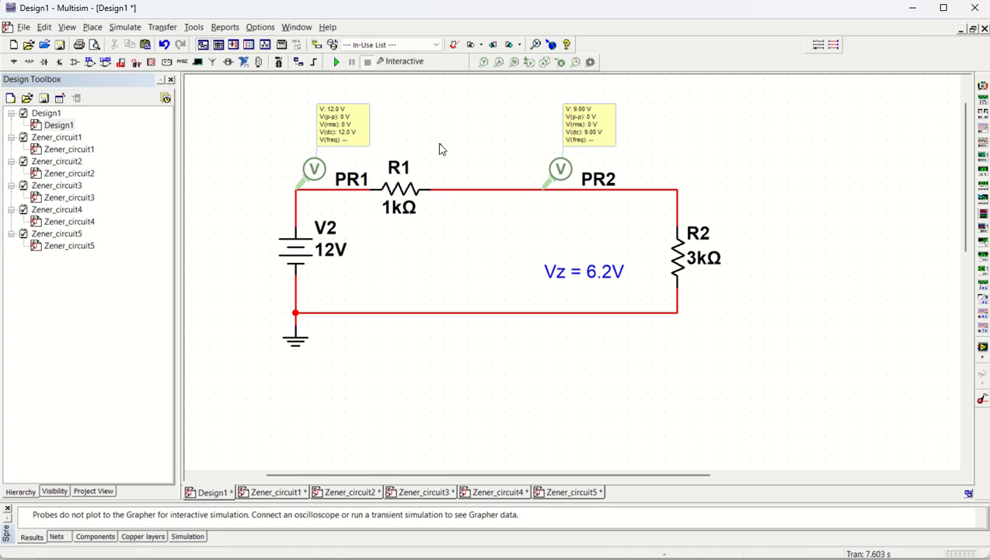
- Undo the Zener diode deletion and rerun the interactive simulation to check the regulated voltage at PR2
{"action": "key", "text": "ctrl+z"}
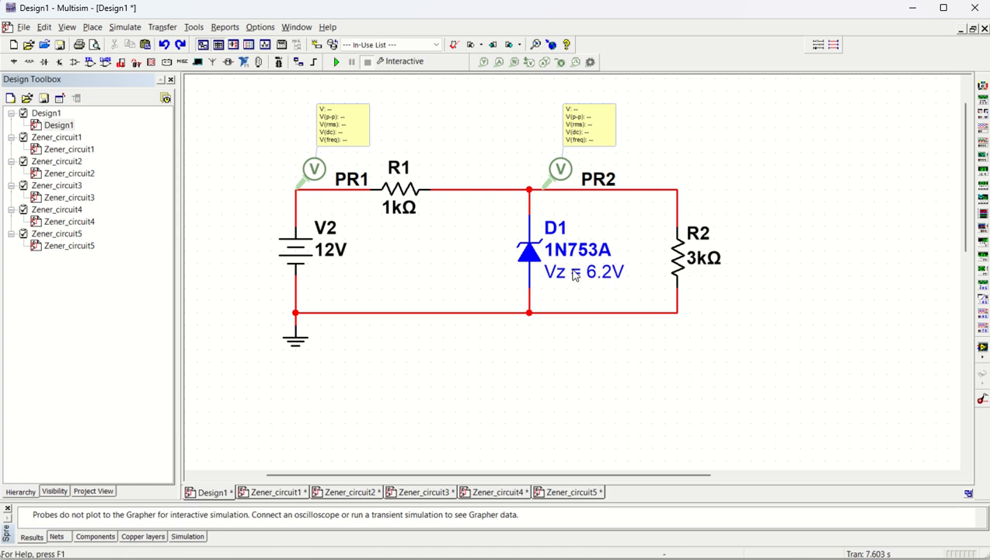
{"action": "left_click", "coordinate": [336, 61]}
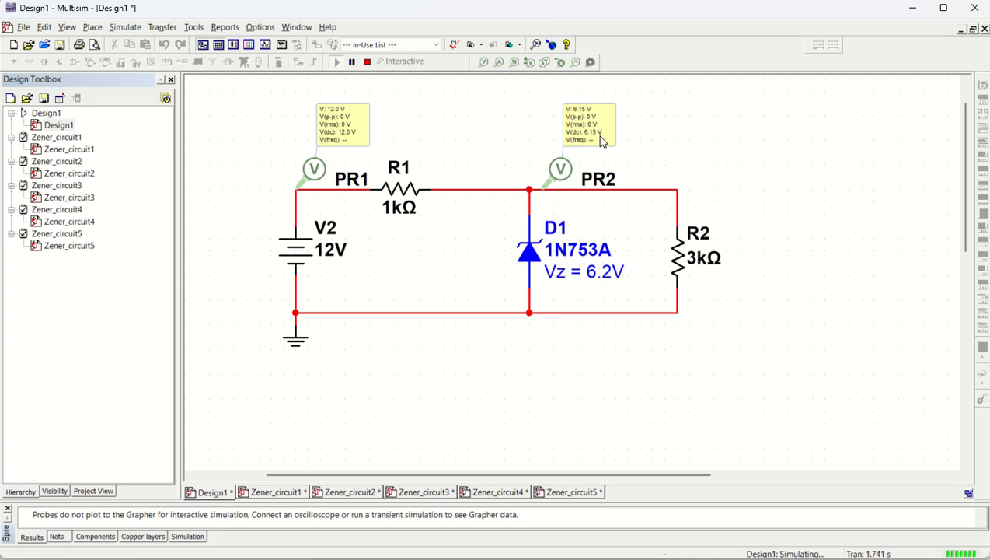
{"action": "left_click", "coordinate": [367, 61]}
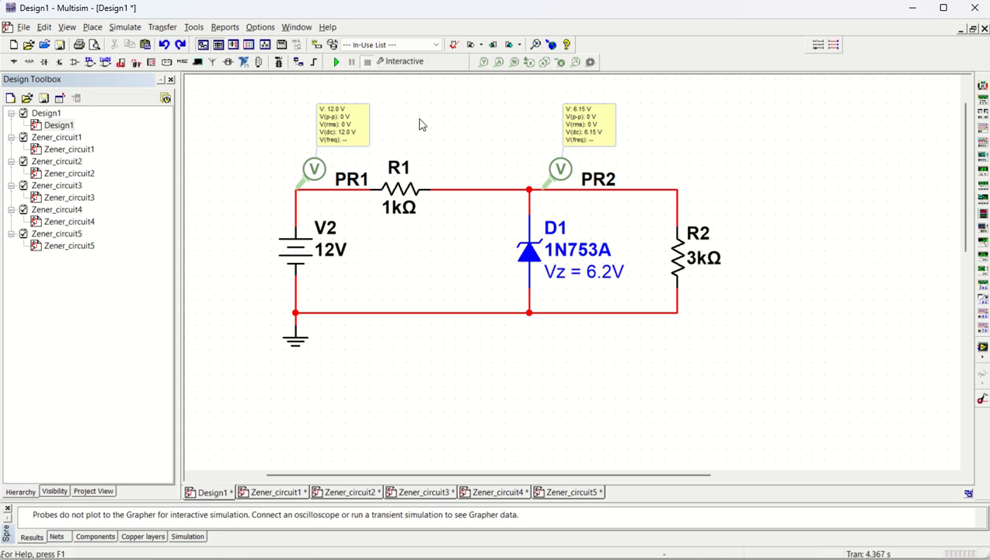
- Set the DC source V2 to 4 V and run the interactive simulation to read both probe voltages
{"action": "double_click", "coordinate": [306, 254]}
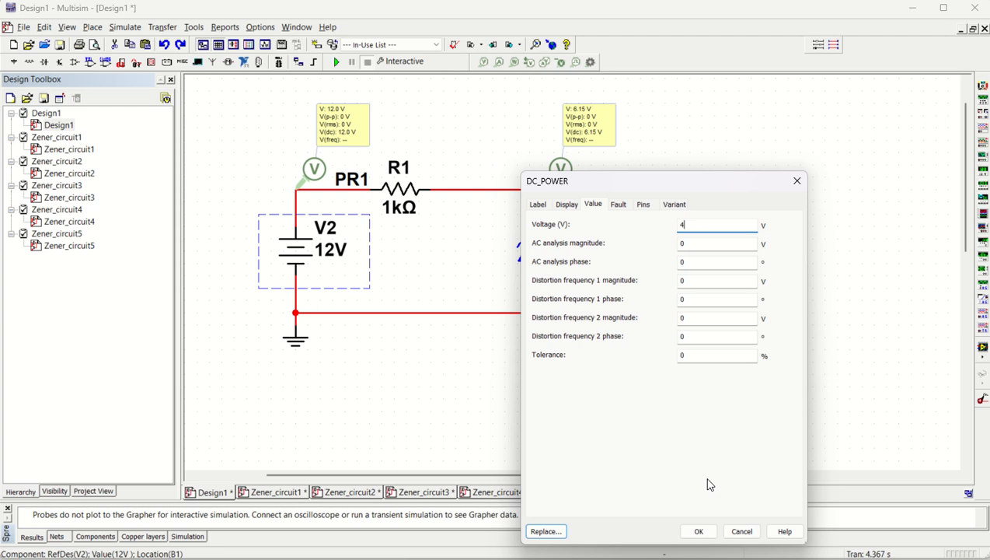
{"action": "left_click", "coordinate": [699, 531]}
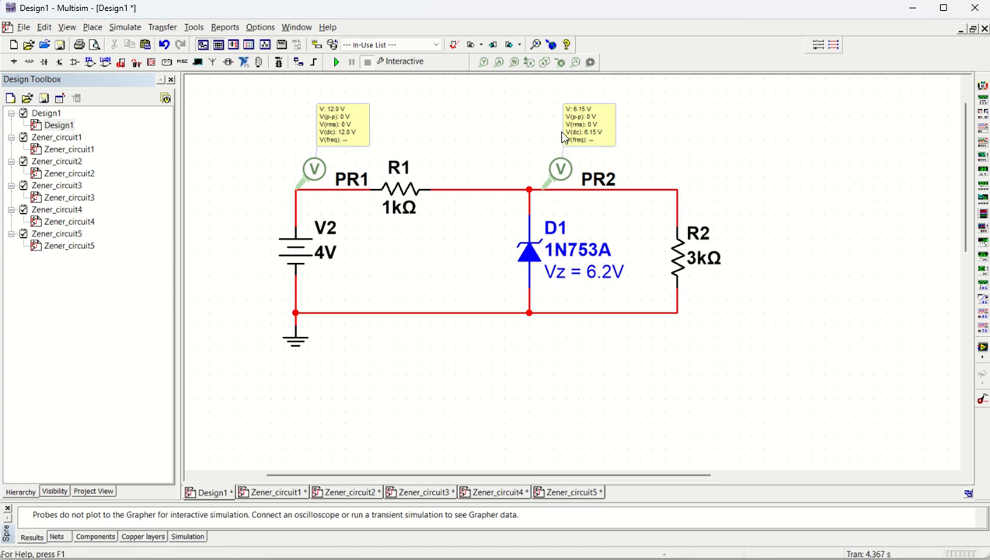
{"action": "left_click", "coordinate": [336, 62]}
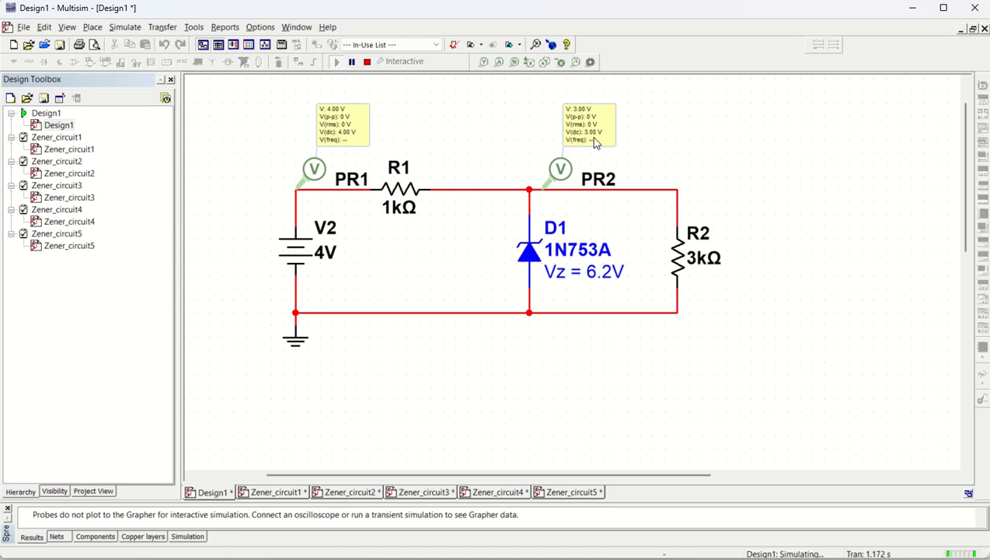
{"action": "left_click", "coordinate": [367, 61]}
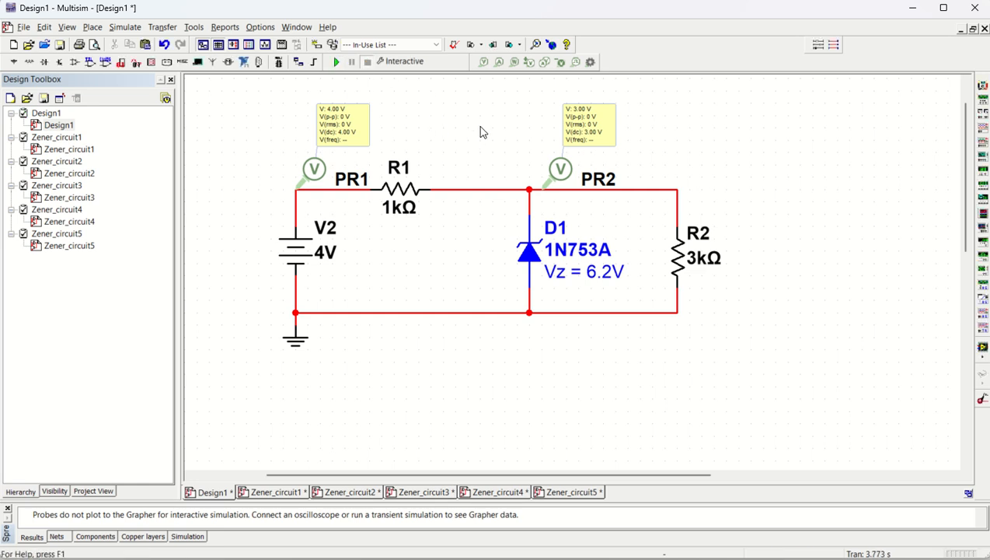
- Choose Transient as the active analysis and run it with its existing parameters
{"action": "left_click", "coordinate": [125, 28]}
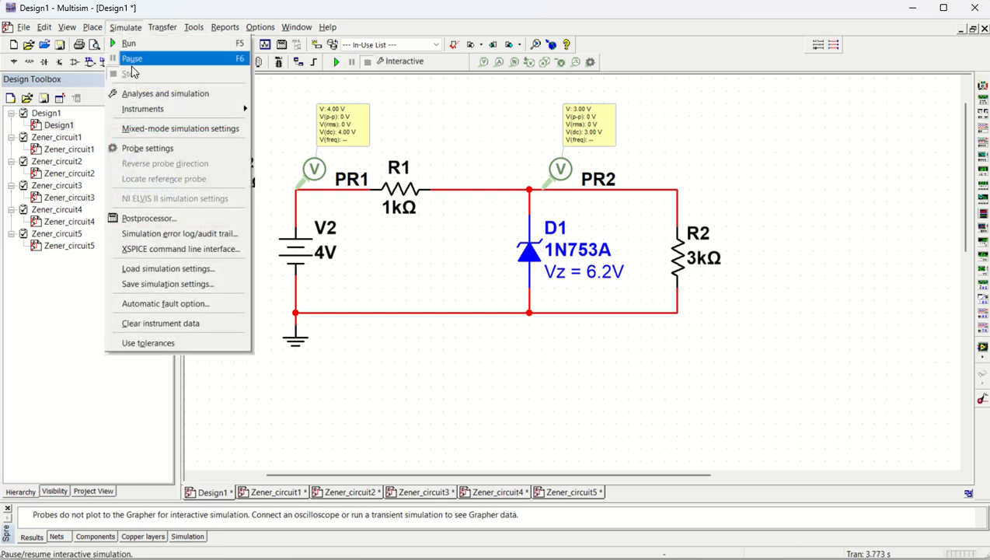
{"action": "left_click", "coordinate": [132, 93]}
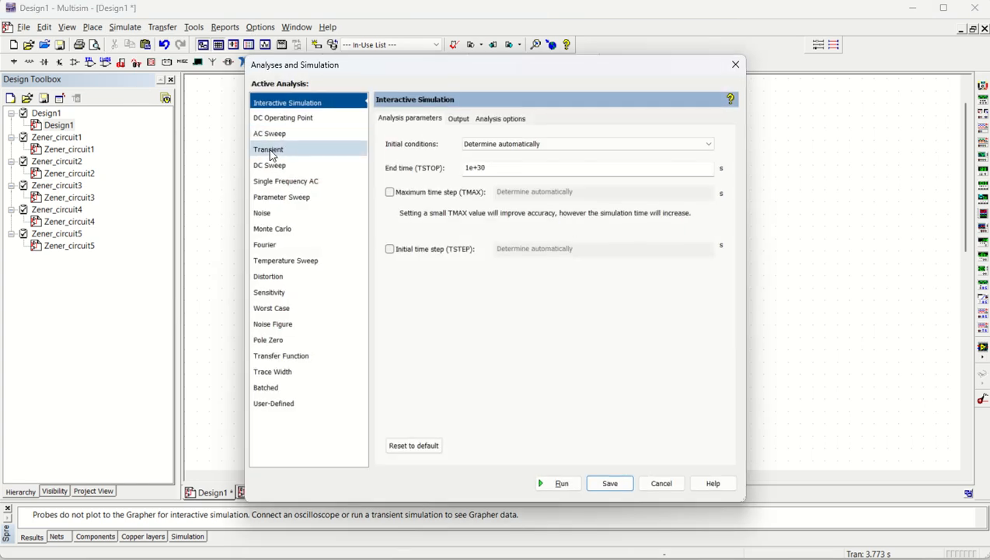
{"action": "left_click", "coordinate": [276, 149]}
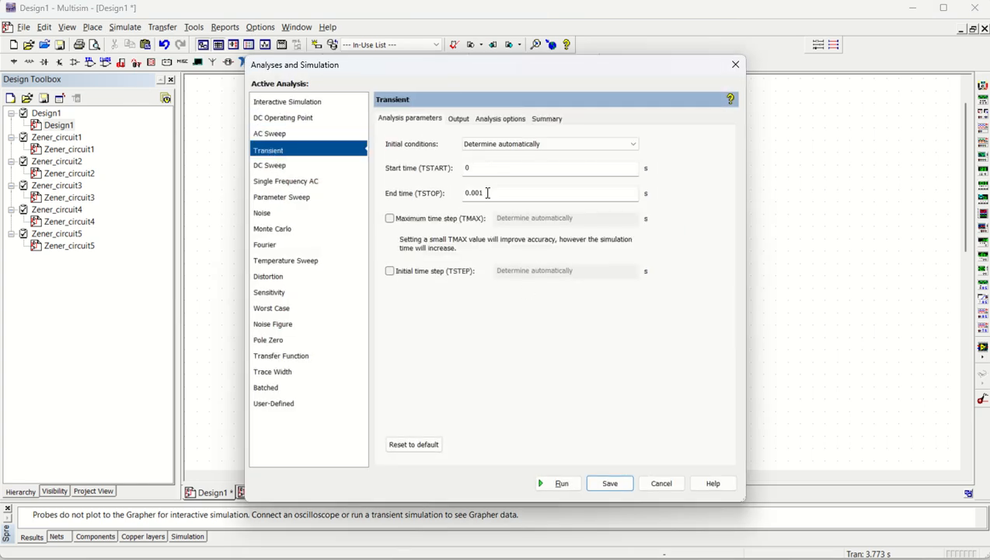
{"action": "left_click", "coordinate": [561, 486]}
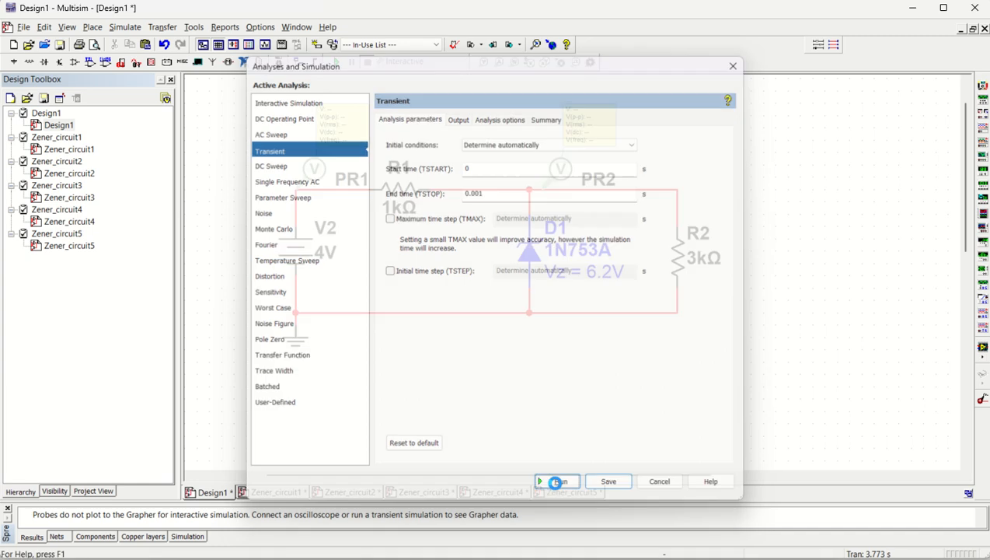
- Move the graph window down and thicken the V(PR1) trace in the transient plot
{"action": "left_click_drag", "start_coordinate": [636, 129], "coordinate": [458, 159]}
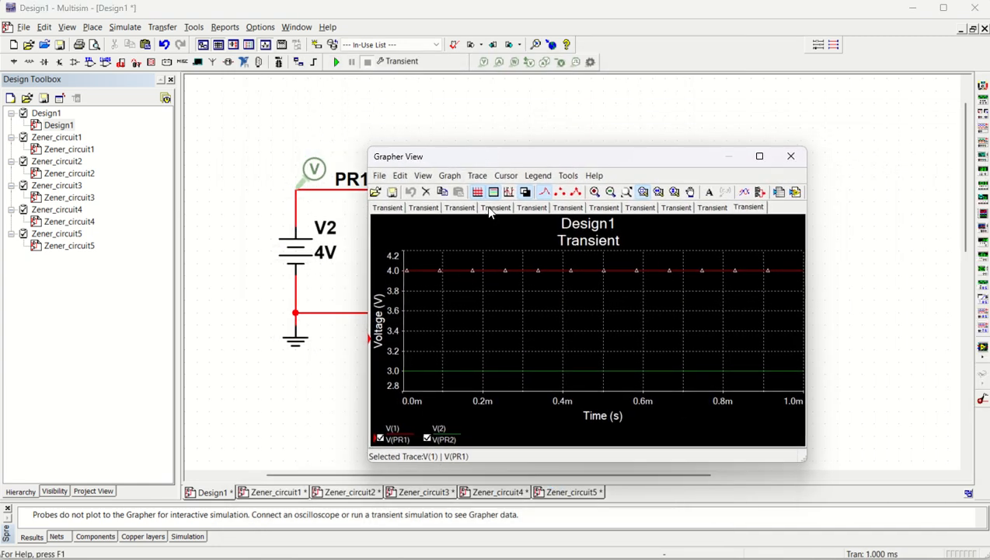
{"action": "left_click", "coordinate": [477, 176]}
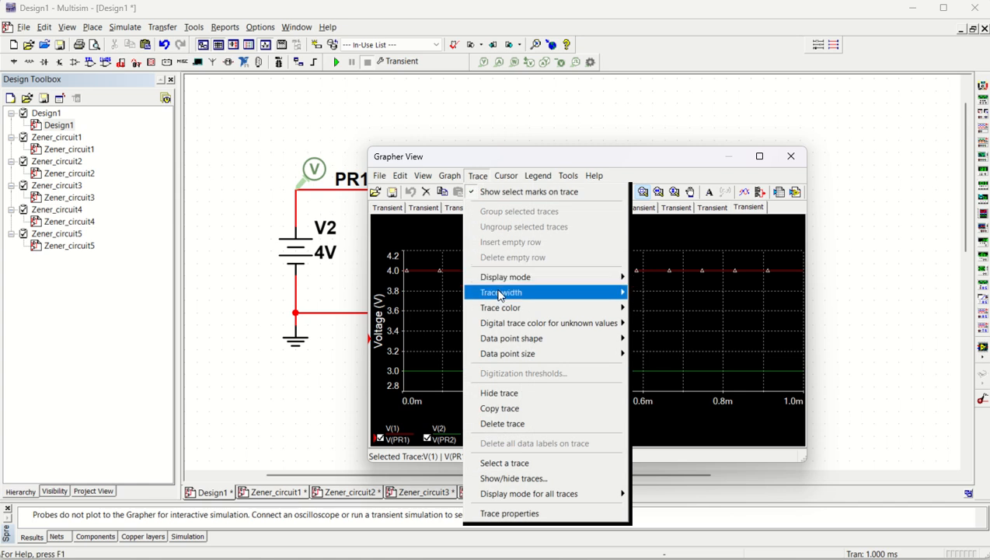
{"action": "mouse_move", "coordinate": [499, 293]}
{"action": "left_click", "coordinate": [658, 339]}
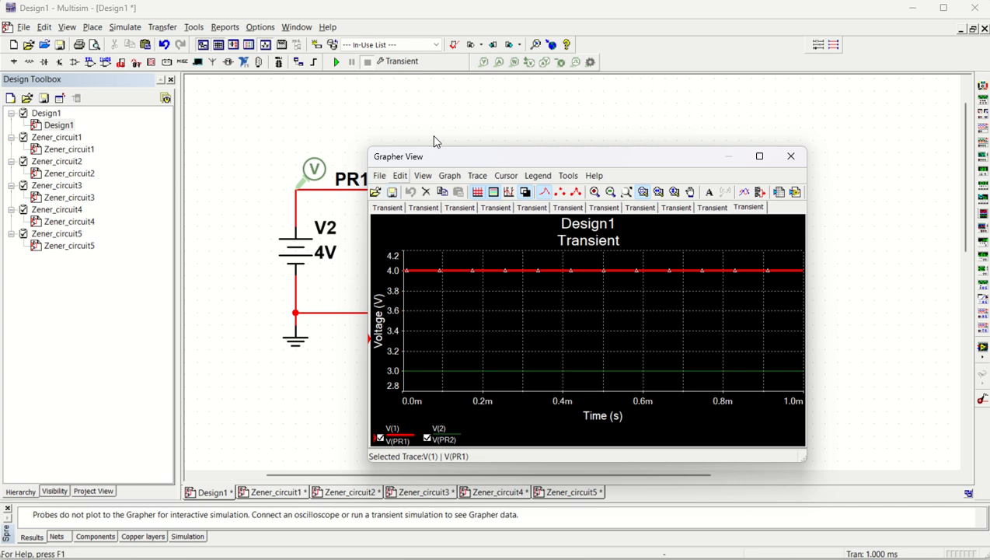
- Shift the graph window clear of R1 and set the V(PR2) trace width to 3
{"action": "left_click_drag", "start_coordinate": [426, 159], "coordinate": [473, 176]}
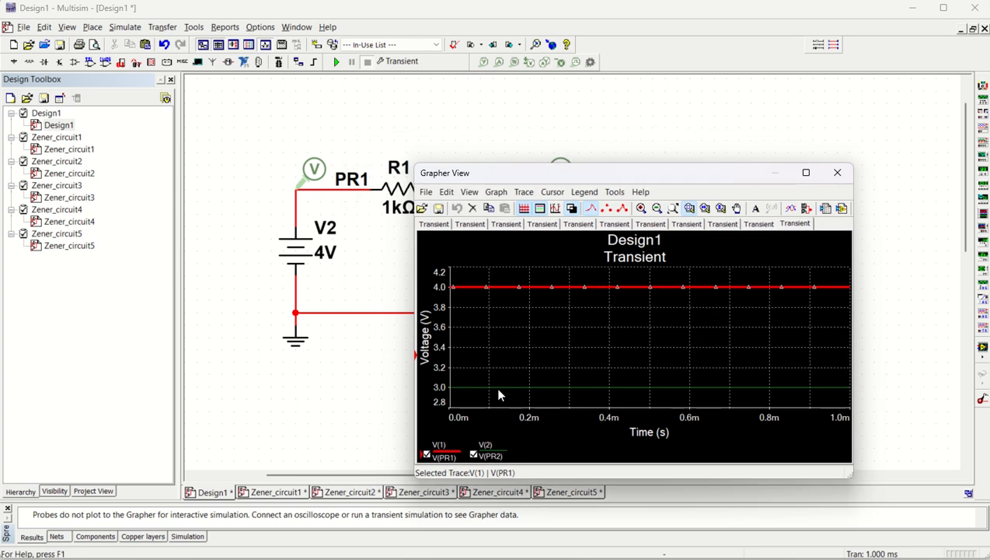
{"action": "left_click", "coordinate": [468, 386]}
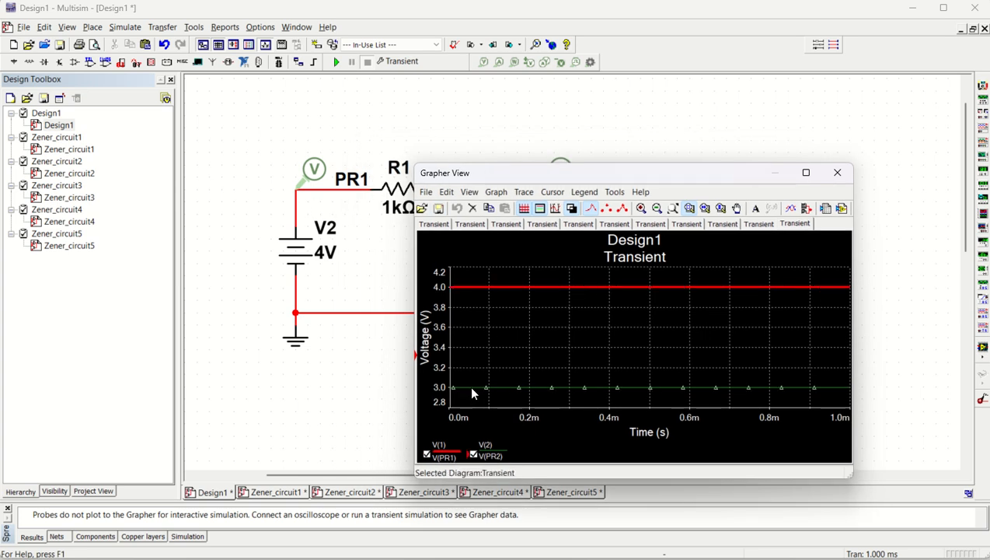
{"action": "left_click", "coordinate": [524, 192]}
{"action": "mouse_move", "coordinate": [567, 309]}
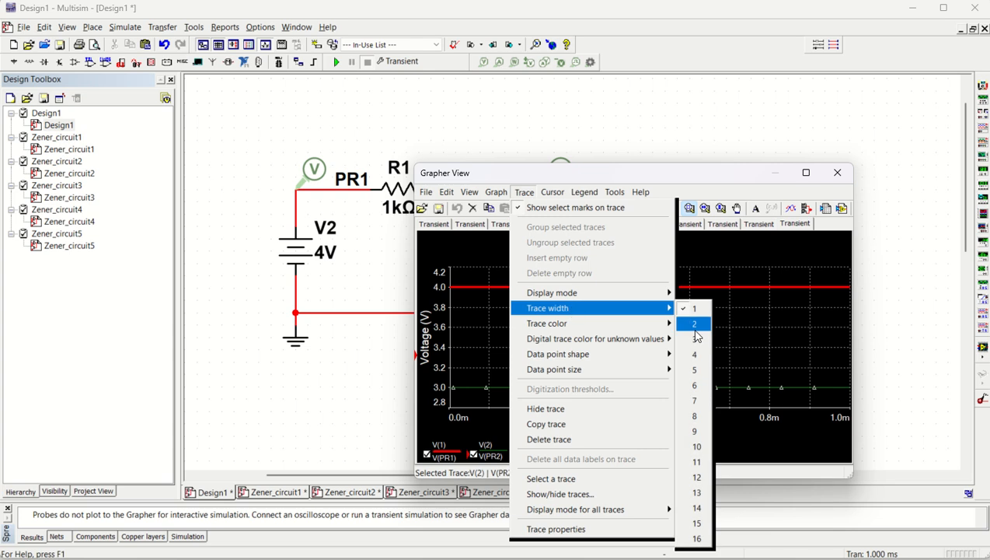
{"action": "left_click", "coordinate": [695, 339]}
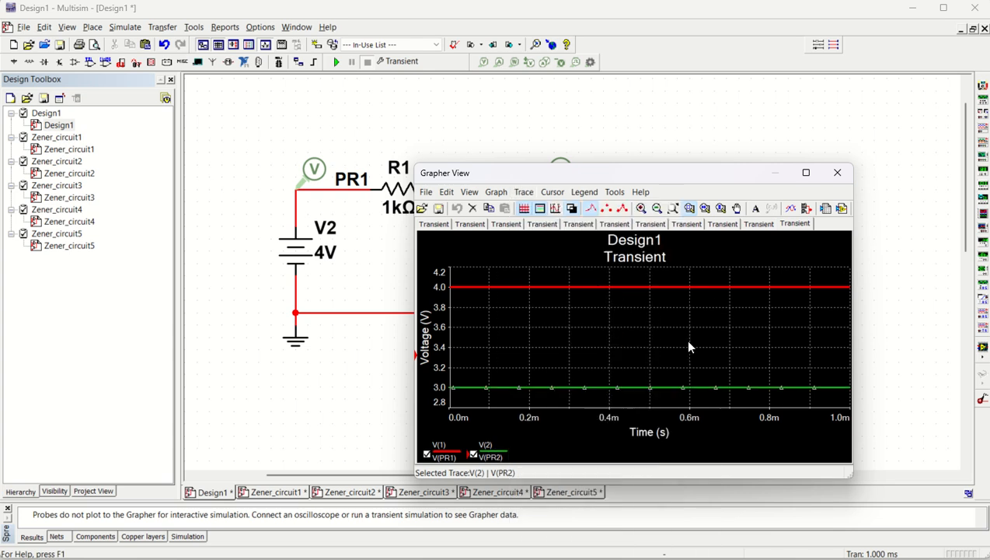
- Increase the width of the V(PR2) trace in the transient plot
{"action": "left_click", "coordinate": [522, 193]}
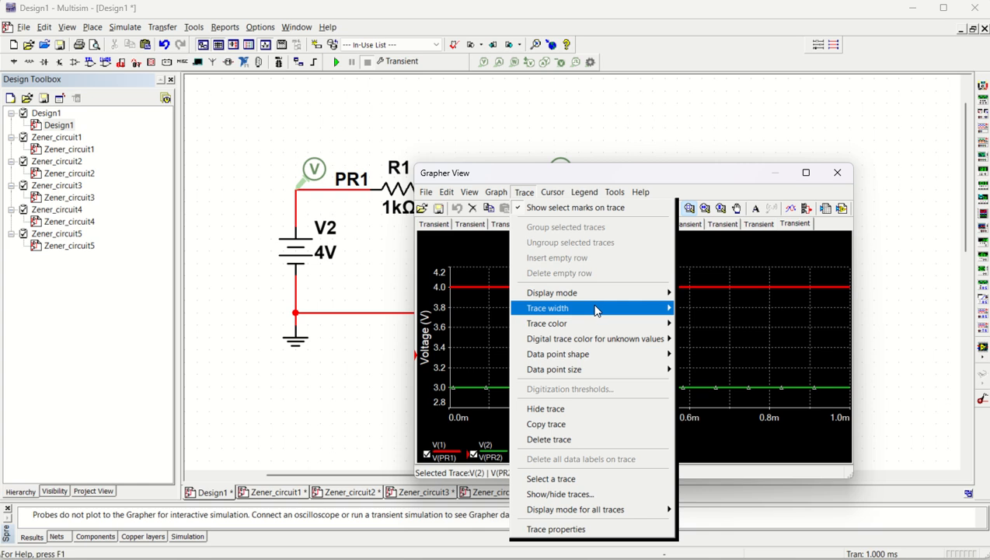
{"action": "mouse_move", "coordinate": [596, 308]}
{"action": "left_click", "coordinate": [694, 360]}
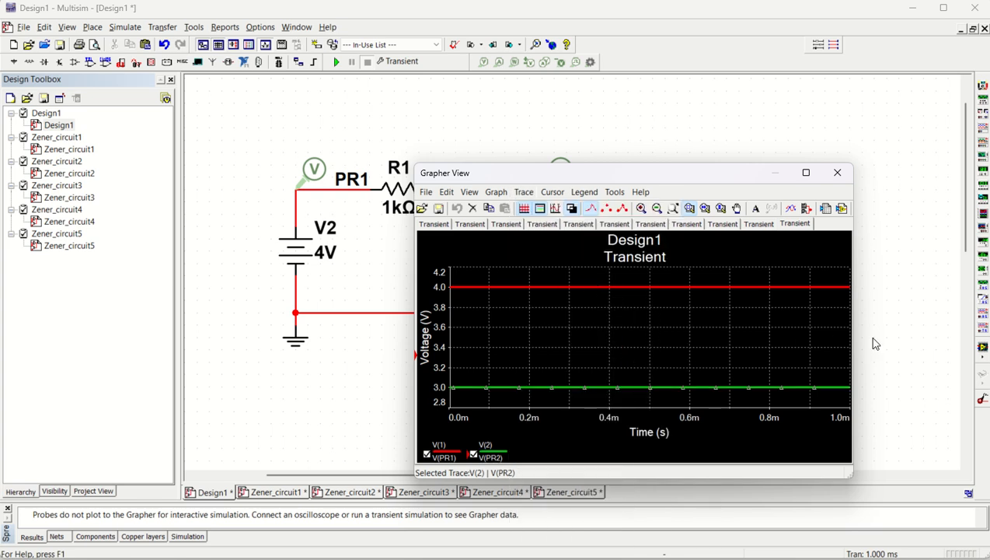
- Set the voltage of DC source V2 to 12 V
{"action": "left_click", "coordinate": [906, 342]}
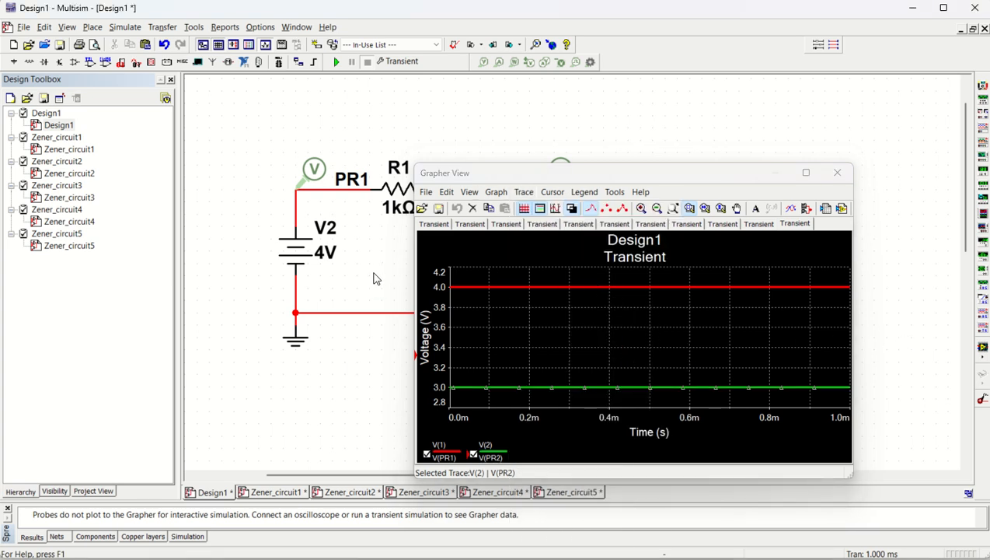
{"action": "double_click", "coordinate": [299, 253]}
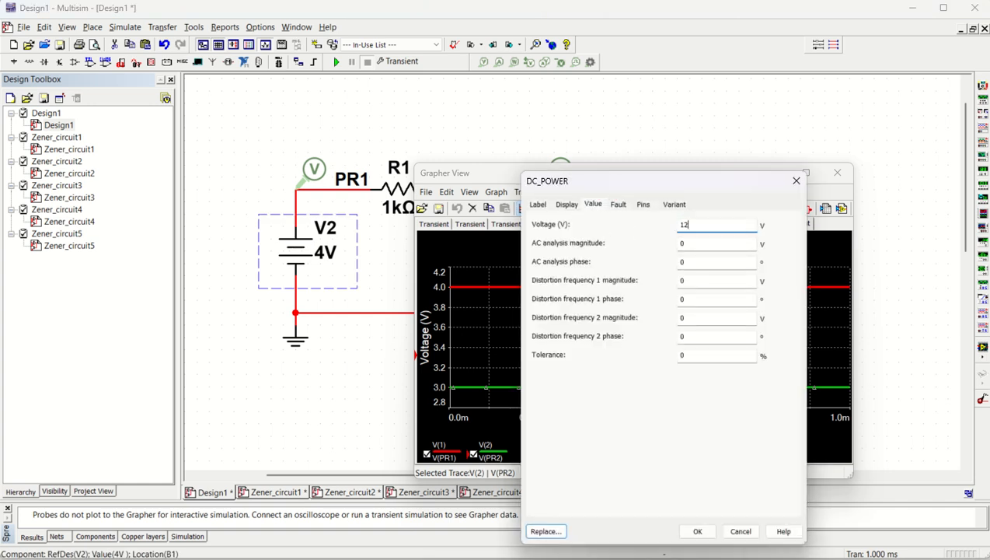
{"action": "key", "text": "Return"}
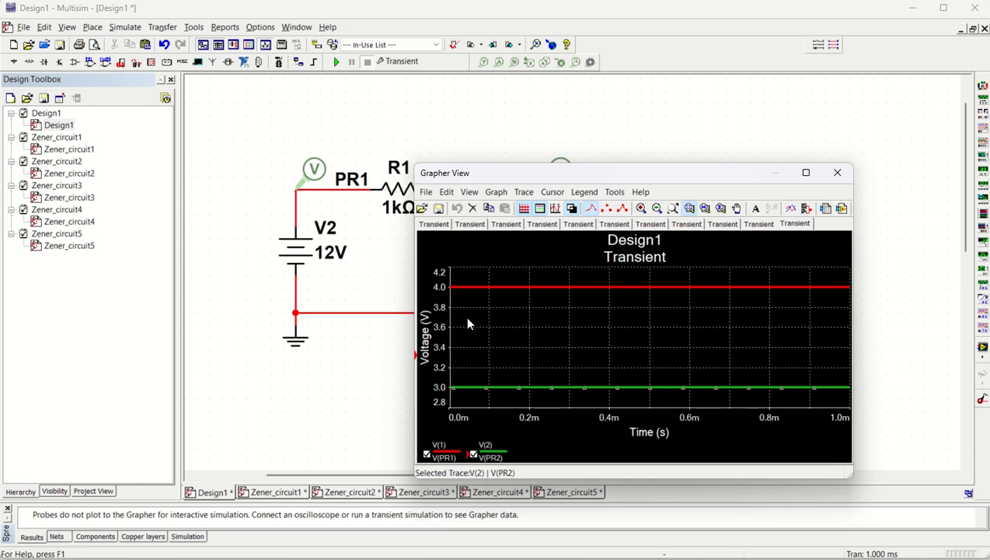
- Move the graph window away from the circuit and shift load resistor R2 closer to Zener diode D1
{"action": "left_click_drag", "start_coordinate": [480, 178], "coordinate": [687, 165]}
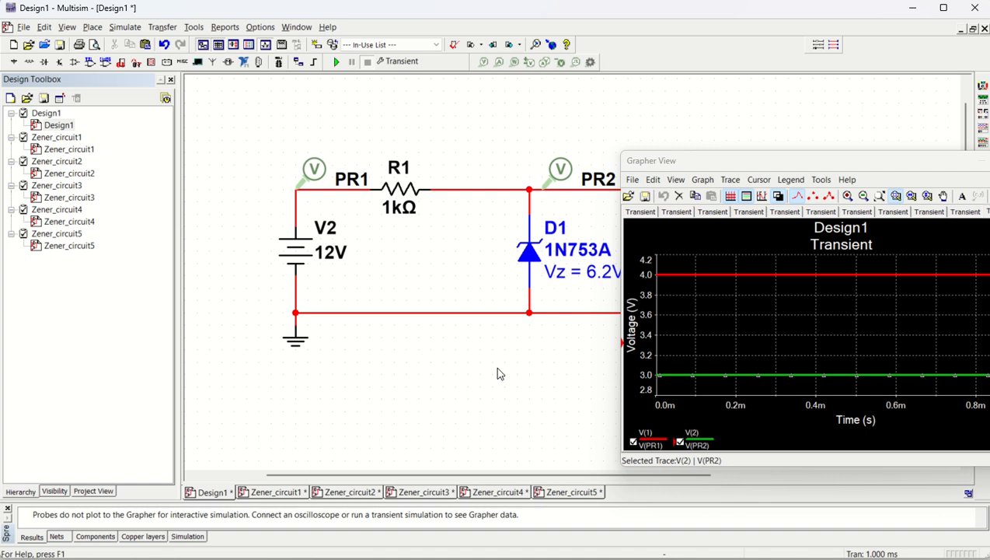
{"action": "scroll", "coordinate": [498, 370], "scroll_direction": "right", "scroll_amount": 3}
{"action": "scroll", "coordinate": [497, 374], "scroll_direction": "right", "scroll_amount": 3}
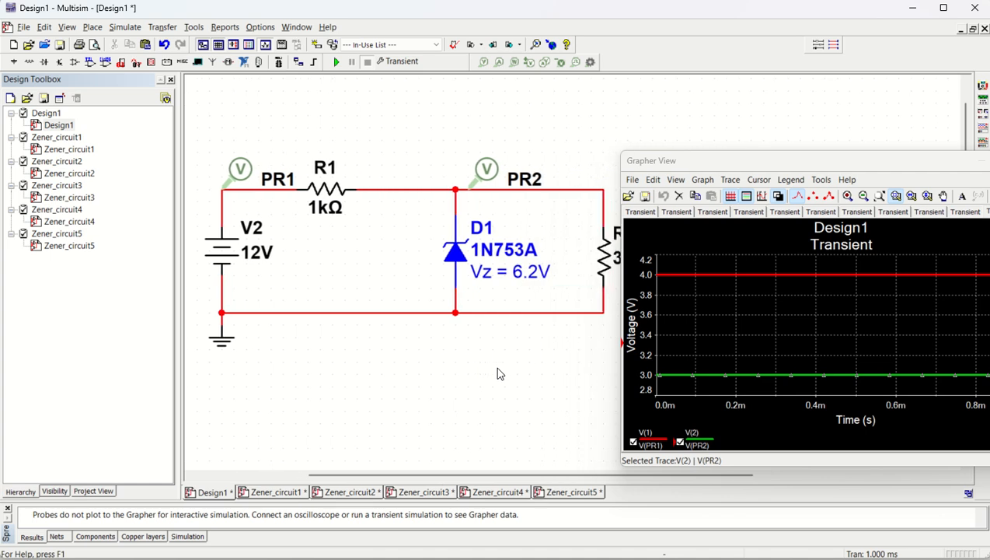
{"action": "left_click_drag", "start_coordinate": [597, 264], "coordinate": [572, 264]}
{"action": "left_click", "coordinate": [509, 380]}
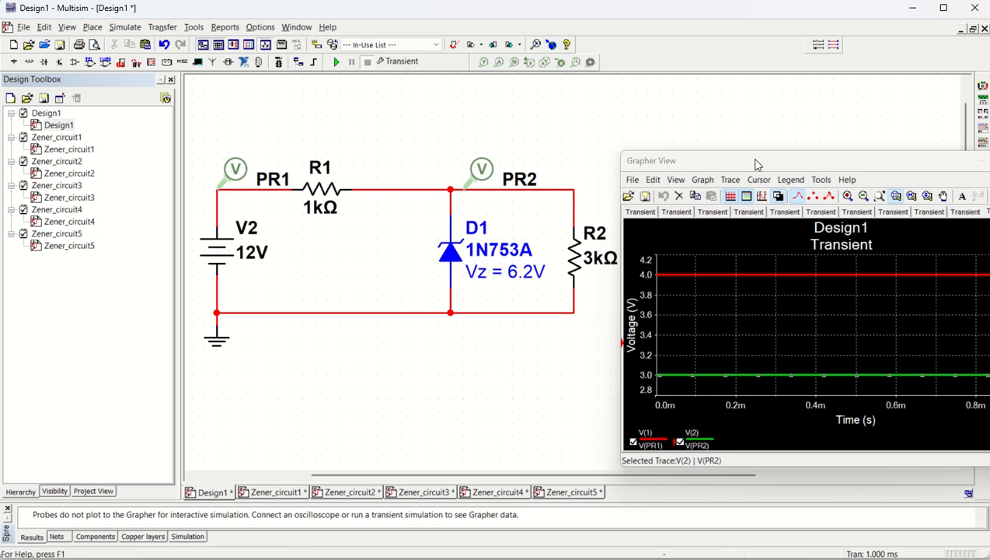
- Reposition the graph window fully on screen and run the transient analysis with the 12 V input
{"action": "mouse_move", "coordinate": [747, 162]}
{"action": "left_mouse_down"}
{"action": "mouse_move", "coordinate": [674, 141]}
{"action": "mouse_move", "coordinate": [683, 140]}
{"action": "left_mouse_up"}
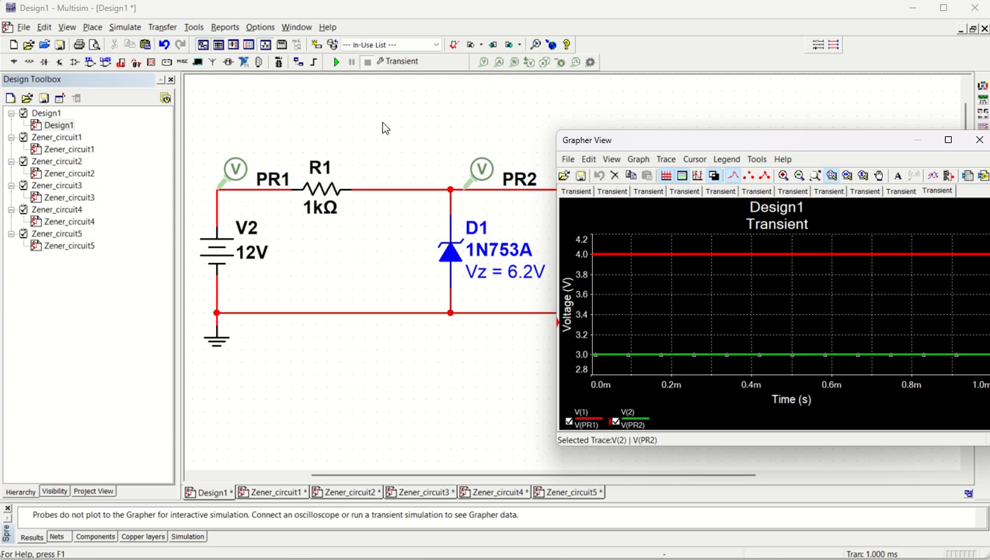
{"action": "left_click", "coordinate": [337, 62]}
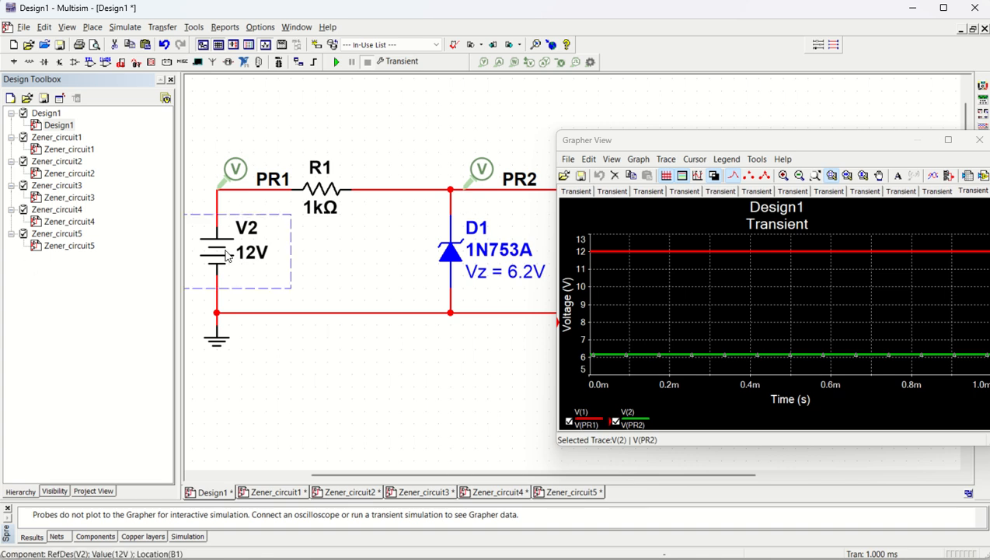
- Replace DC source V2 with an AC_VOLTAGE source from the SIGNAL_VOLTAGE_SOURCES family, placed above the ground connection
{"action": "key", "text": "Delete"}
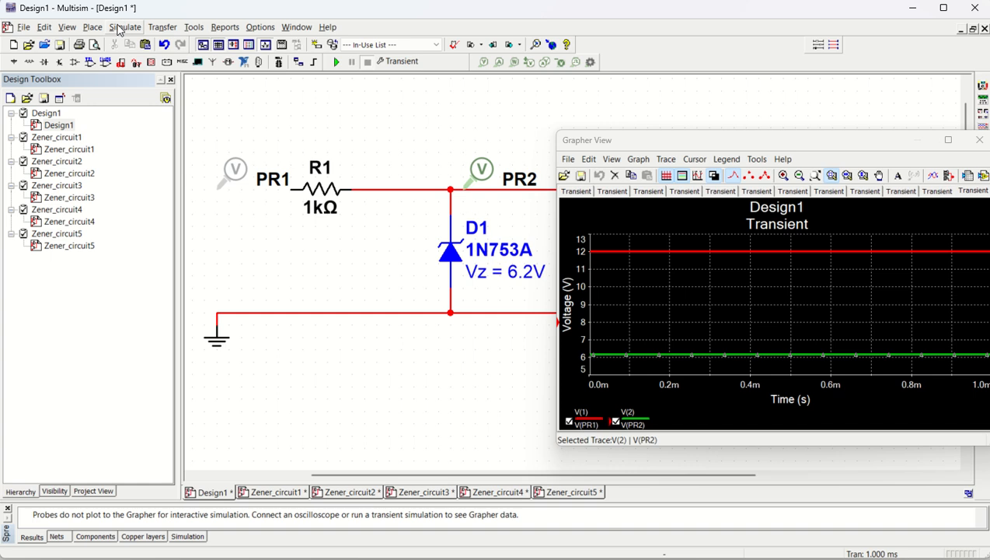
{"action": "left_click", "coordinate": [92, 27]}
{"action": "left_click", "coordinate": [118, 44]}
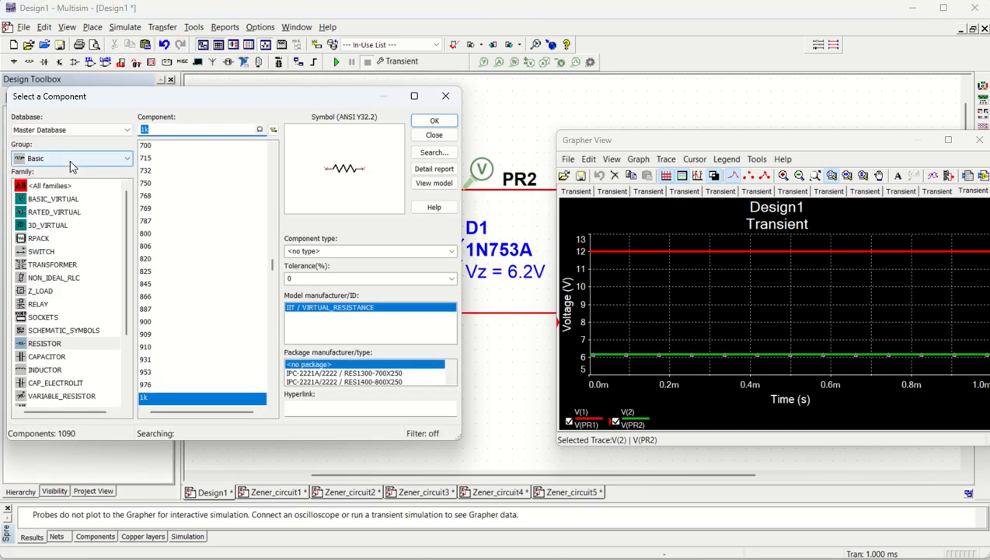
{"action": "left_click", "coordinate": [66, 163]}
{"action": "left_click", "coordinate": [54, 185]}
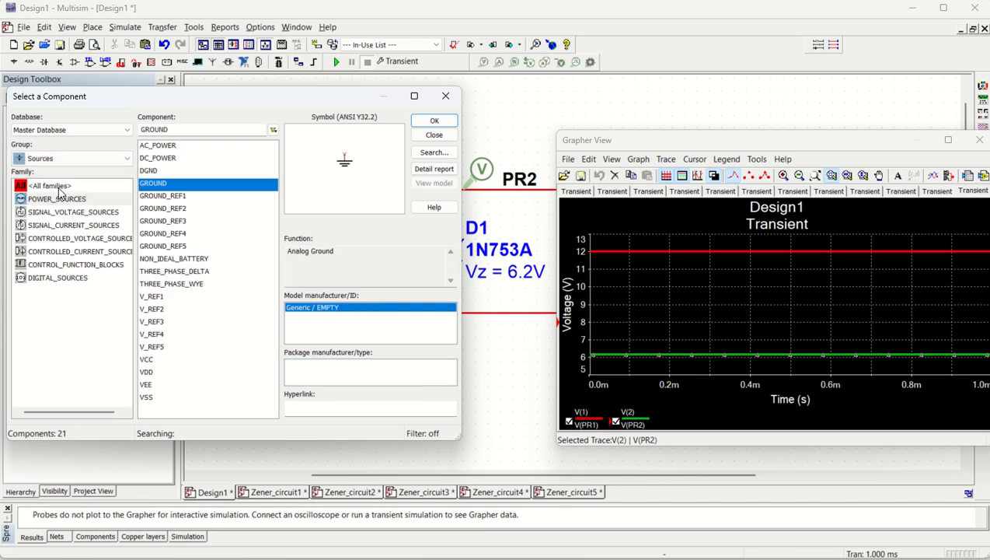
{"action": "left_click", "coordinate": [57, 212]}
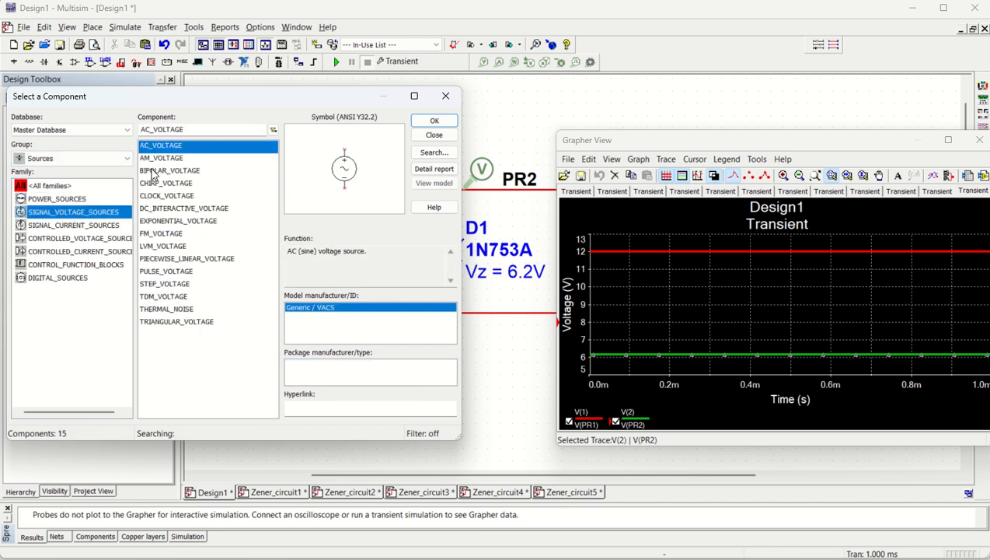
{"action": "left_click", "coordinate": [435, 121]}
{"action": "left_click", "coordinate": [224, 293]}
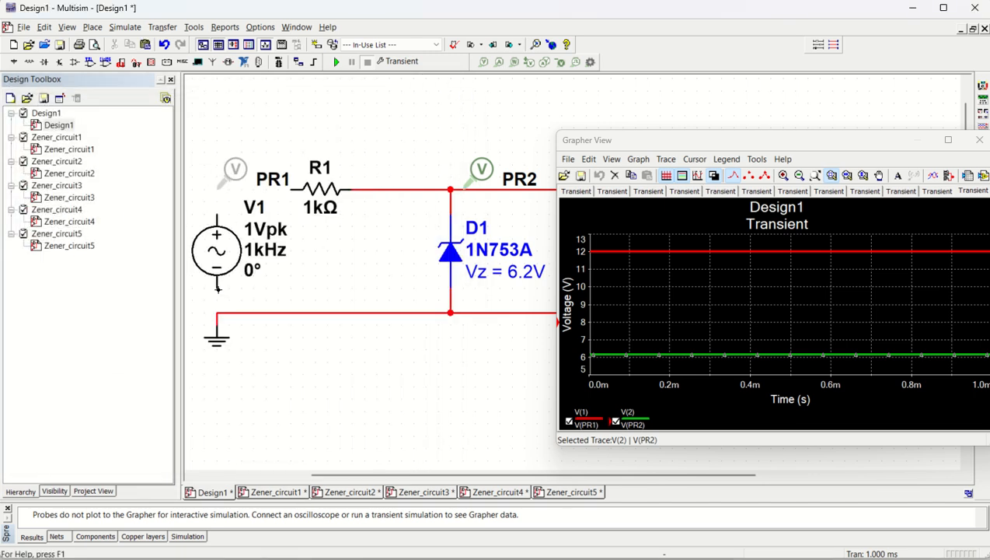
{"action": "left_click", "coordinate": [445, 96]}
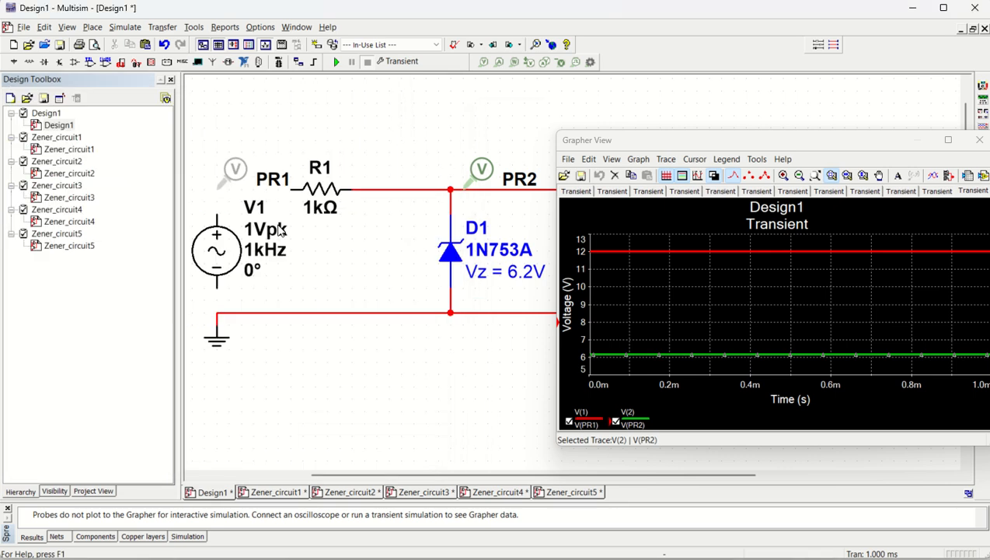
- Wire the AC source's negative terminal to the ground node and its positive terminal to R1
{"action": "left_click", "coordinate": [215, 286]}
{"action": "left_click", "coordinate": [217, 312]}
{"action": "left_click", "coordinate": [216, 212]}
{"action": "left_click", "coordinate": [290, 189]}
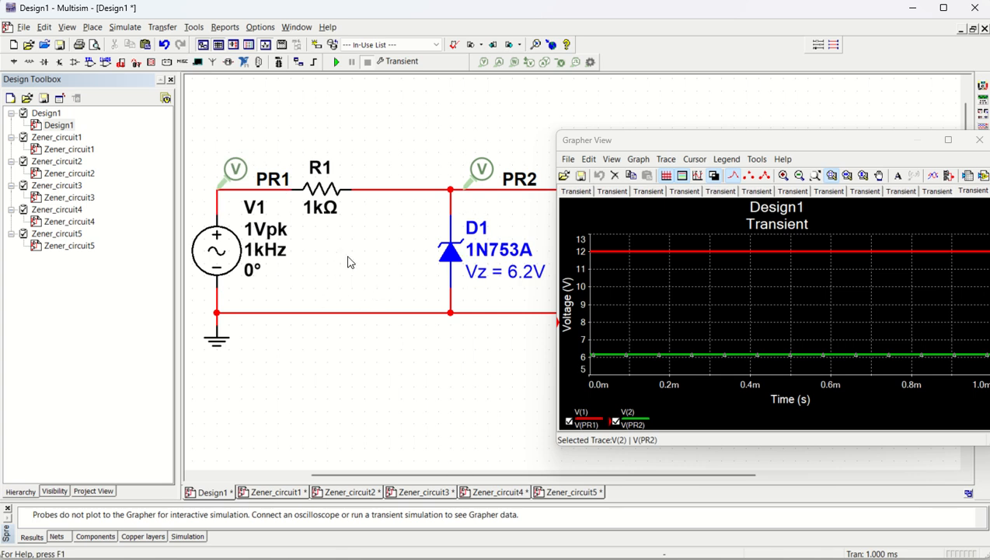
- Set V1's peak voltage to 12 V and run the transient analysis to plot the AC response
{"action": "scroll", "coordinate": [394, 268], "scroll_direction": "down", "scroll_amount": 1}
{"action": "scroll", "coordinate": [394, 268], "scroll_direction": "right", "scroll_amount": 1}
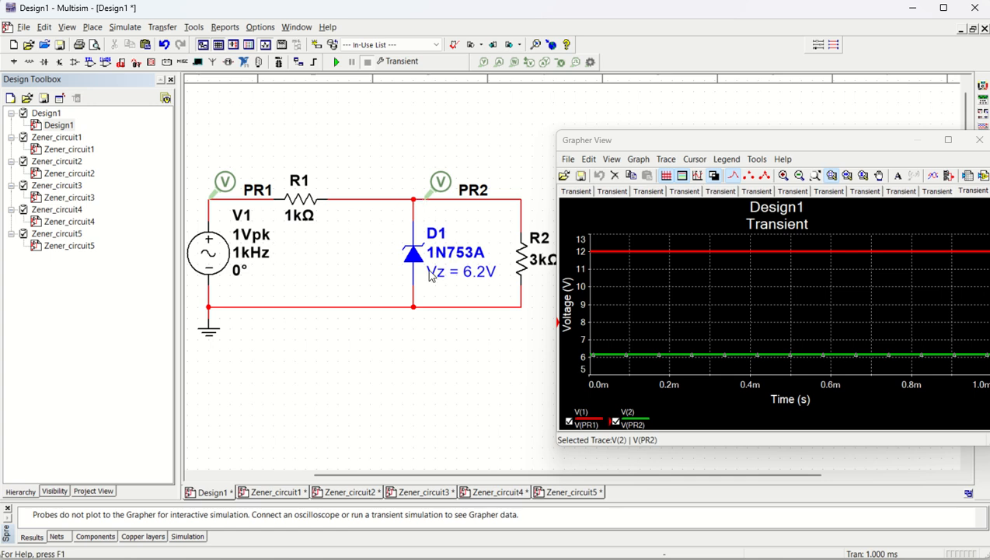
{"action": "double_click", "coordinate": [211, 253]}
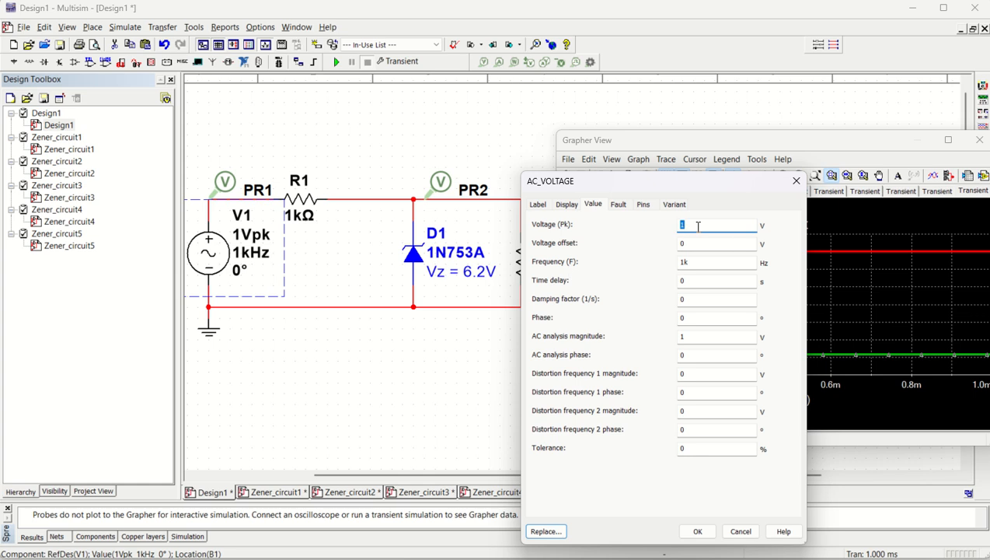
{"action": "key", "text": "Return"}
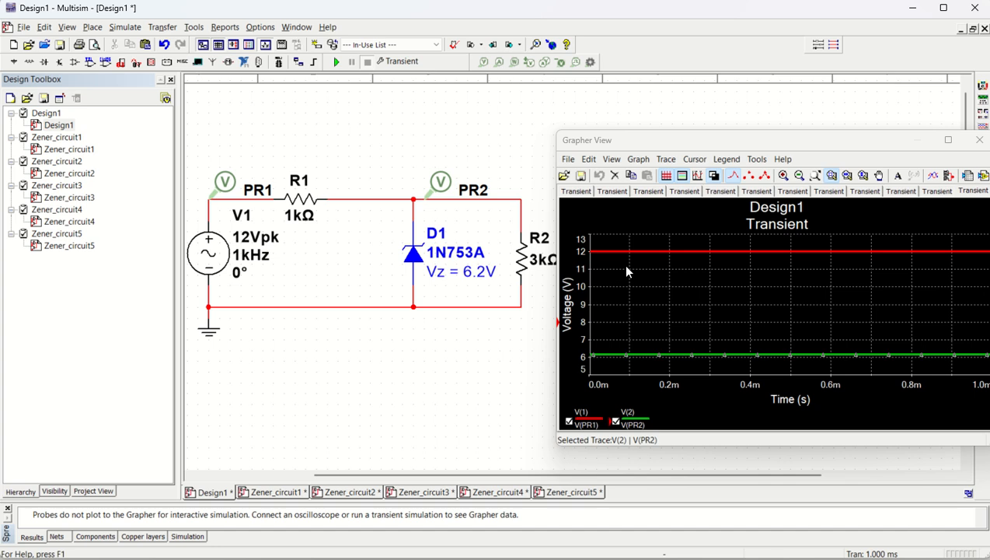
{"action": "left_click", "coordinate": [337, 62]}
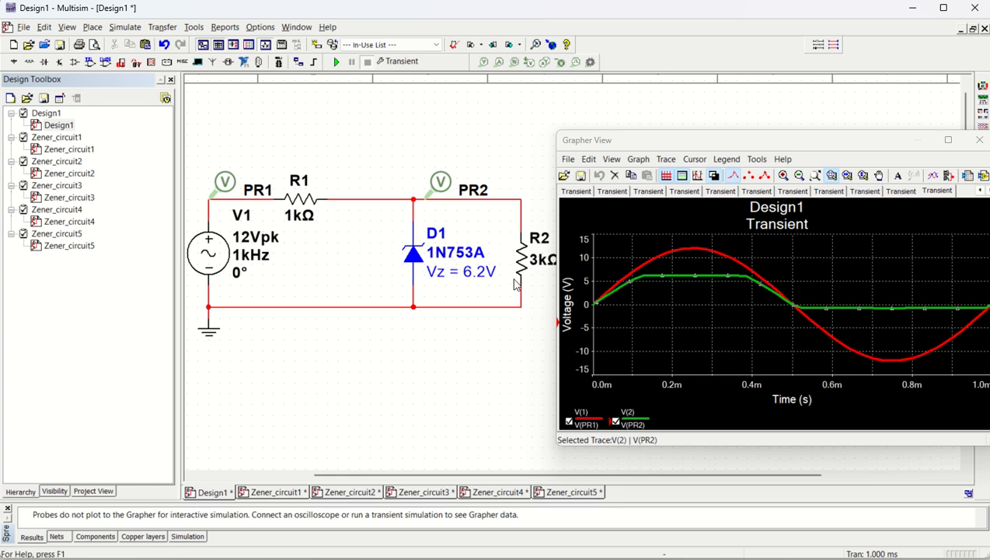
- Place a current probe on the wire just above R2 and rerun the transient analysis
{"action": "left_click", "coordinate": [502, 62]}
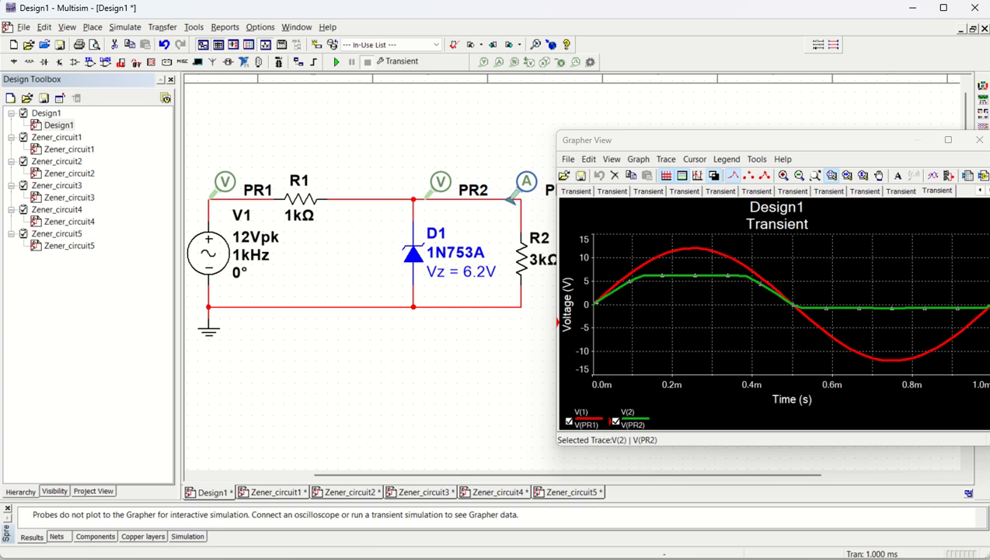
{"action": "left_click", "coordinate": [520, 223]}
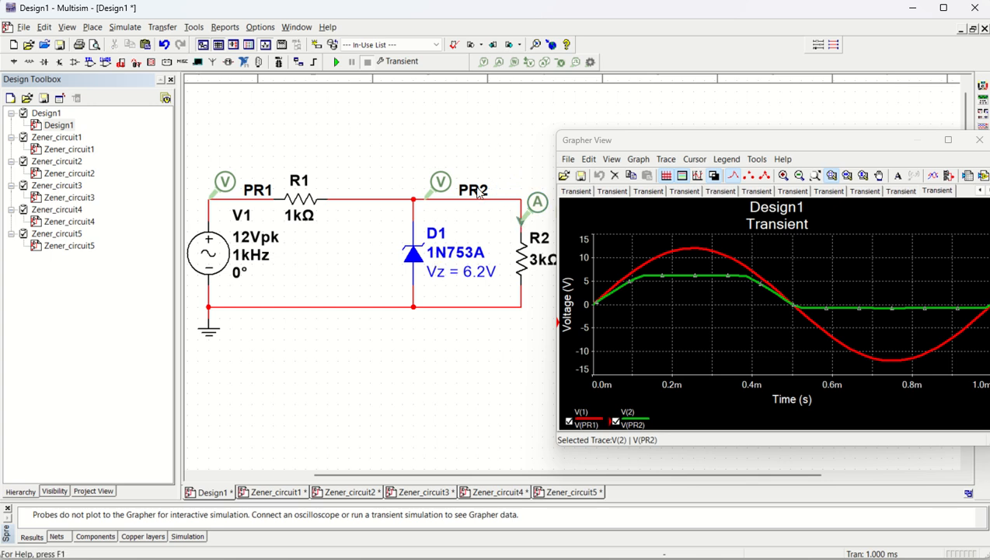
{"action": "left_click", "coordinate": [338, 60]}
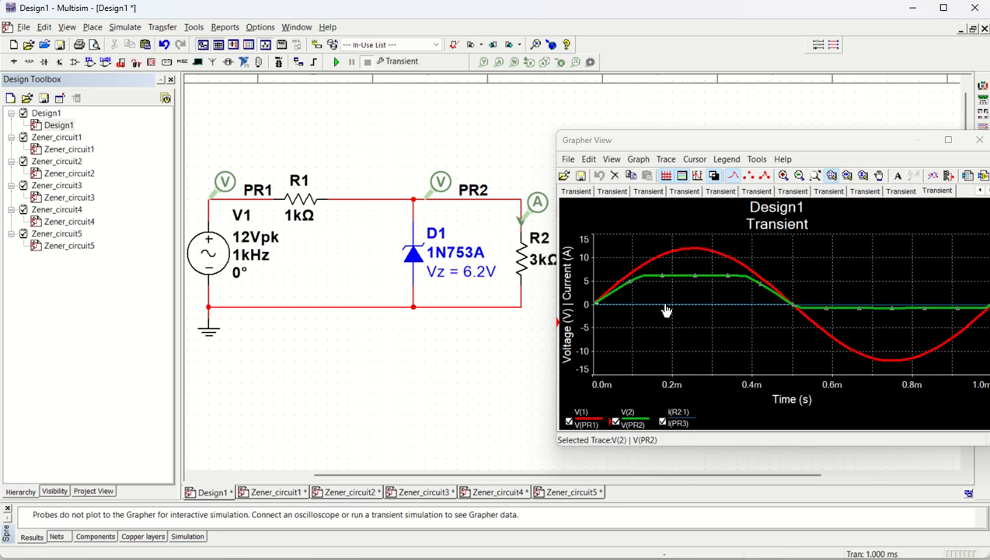
- Hide the V(PR1) and V(PR2) traces and set the I(PR3) trace width to 4
{"action": "left_click", "coordinate": [616, 422]}
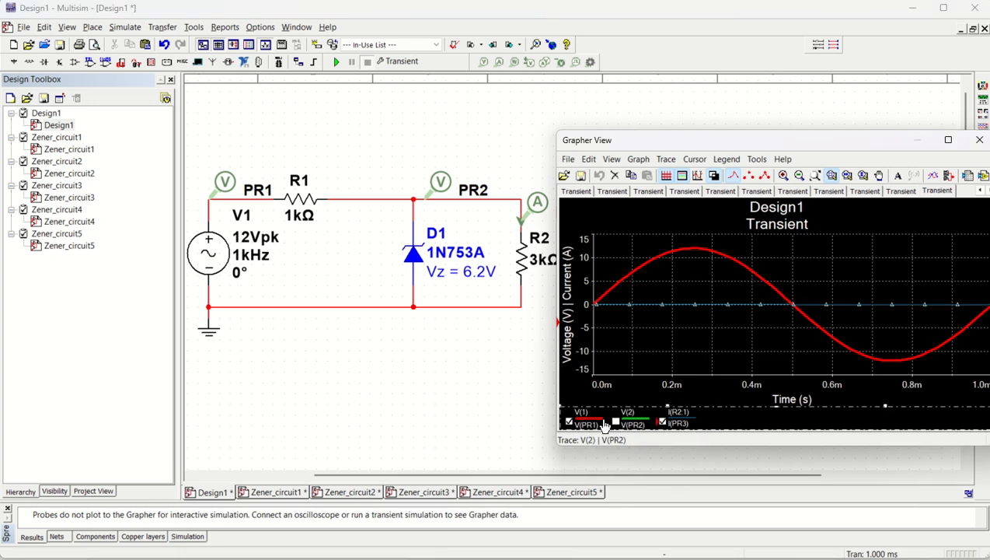
{"action": "left_click", "coordinate": [570, 422]}
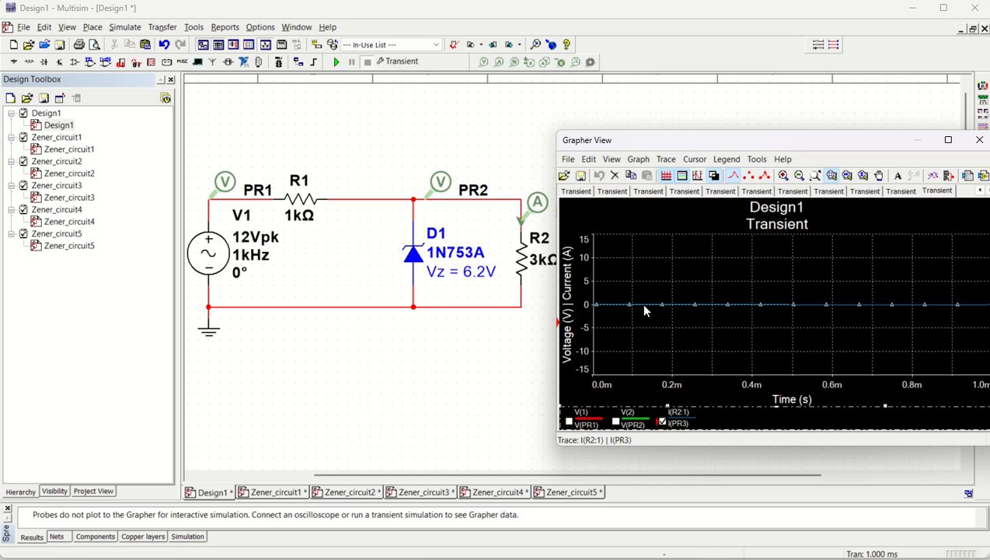
{"action": "left_click", "coordinate": [666, 159]}
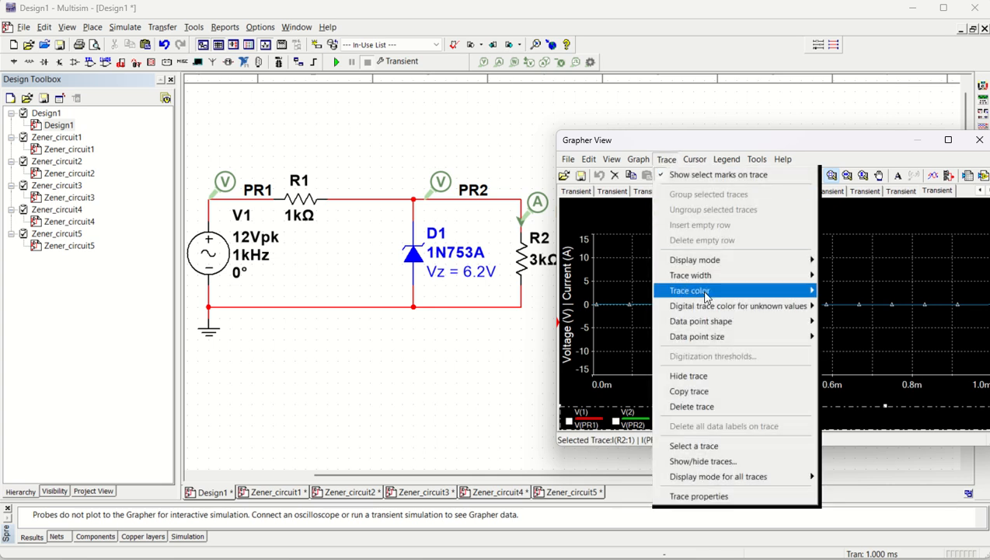
{"action": "mouse_move", "coordinate": [711, 276]}
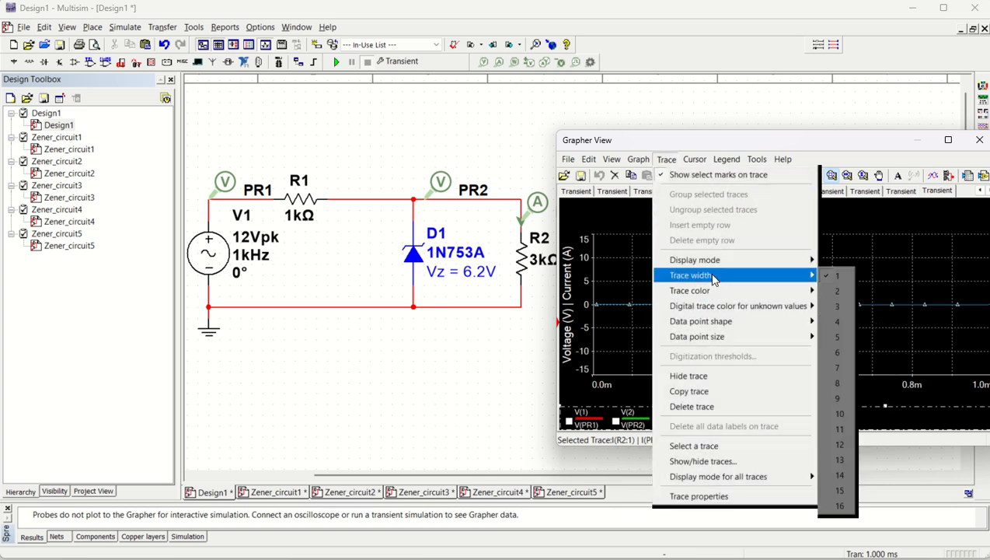
{"action": "left_click", "coordinate": [838, 321]}
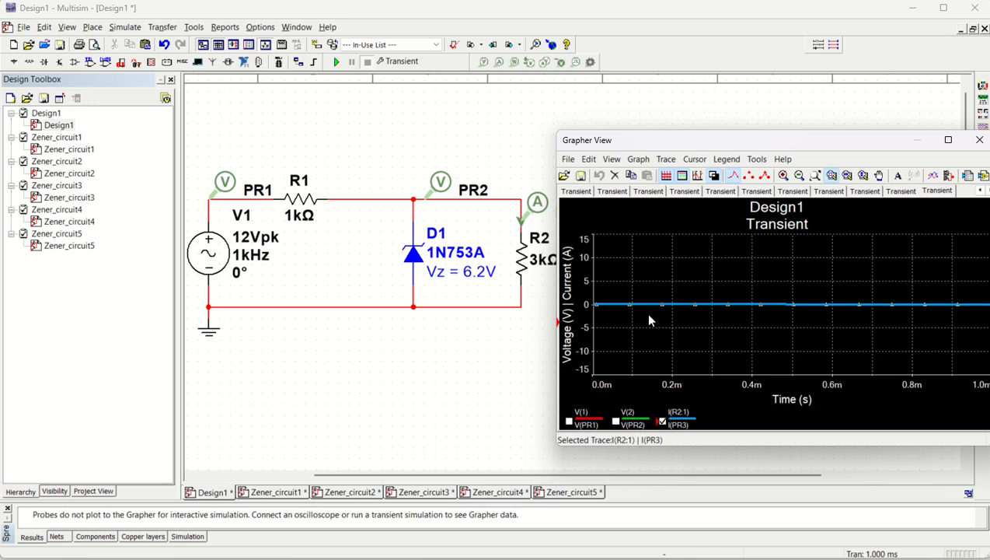
- Show the cursors on the I(PR3) plot, move their readout clear, and place cursor 2 at about 103 µs
{"action": "right_click", "coordinate": [643, 256]}
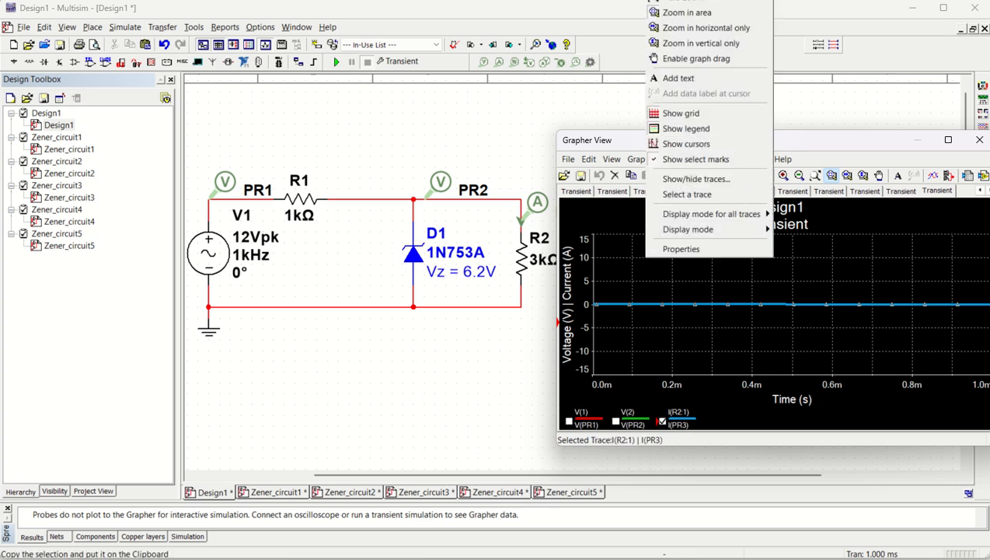
{"action": "left_click", "coordinate": [691, 147]}
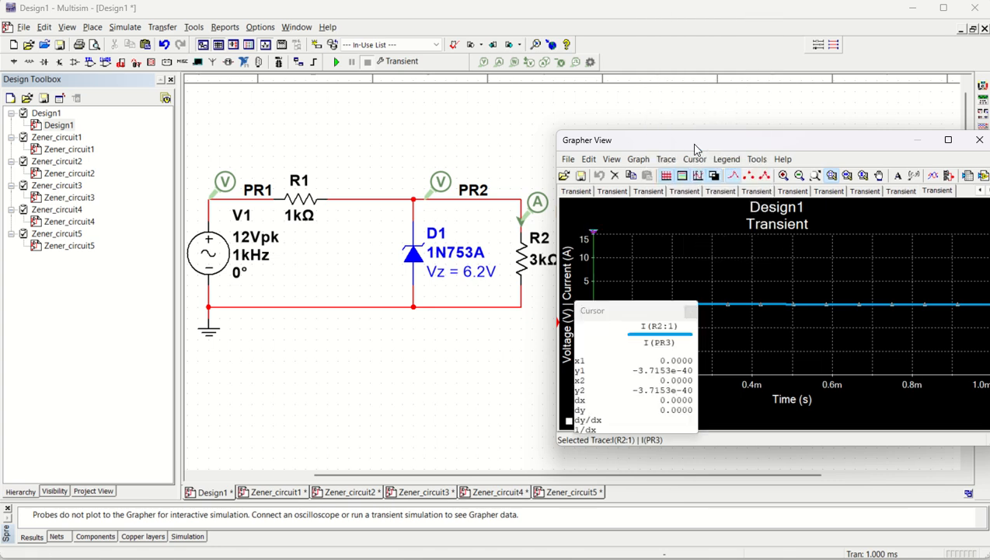
{"action": "left_click_drag", "start_coordinate": [639, 310], "coordinate": [497, 251]}
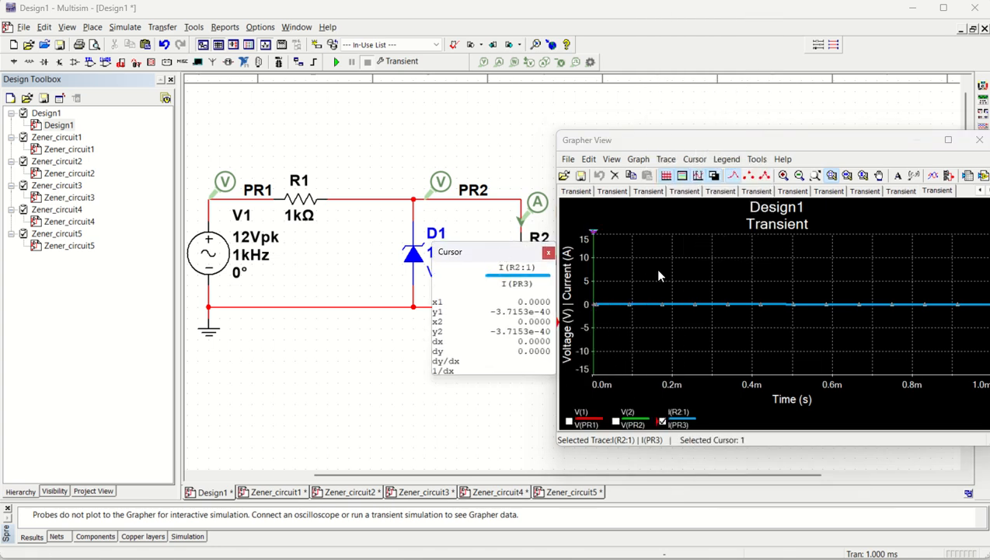
{"action": "left_click_drag", "start_coordinate": [594, 233], "coordinate": [612, 233]}
{"action": "left_click", "coordinate": [635, 236]}
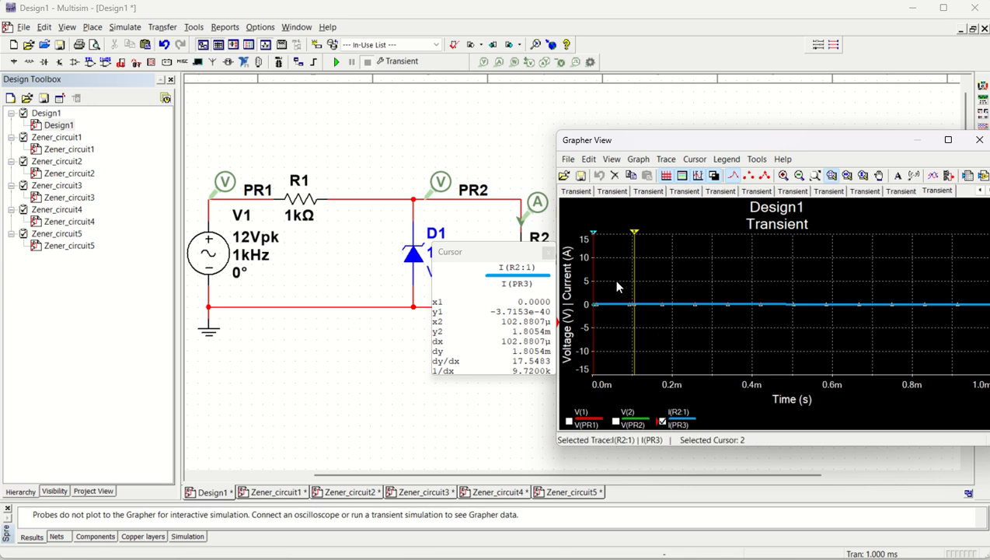
- Move cursor 2 to about 158 µs to read the current through R2, and close the cursor readout
{"action": "left_click_drag", "start_coordinate": [635, 234], "coordinate": [651, 234]}
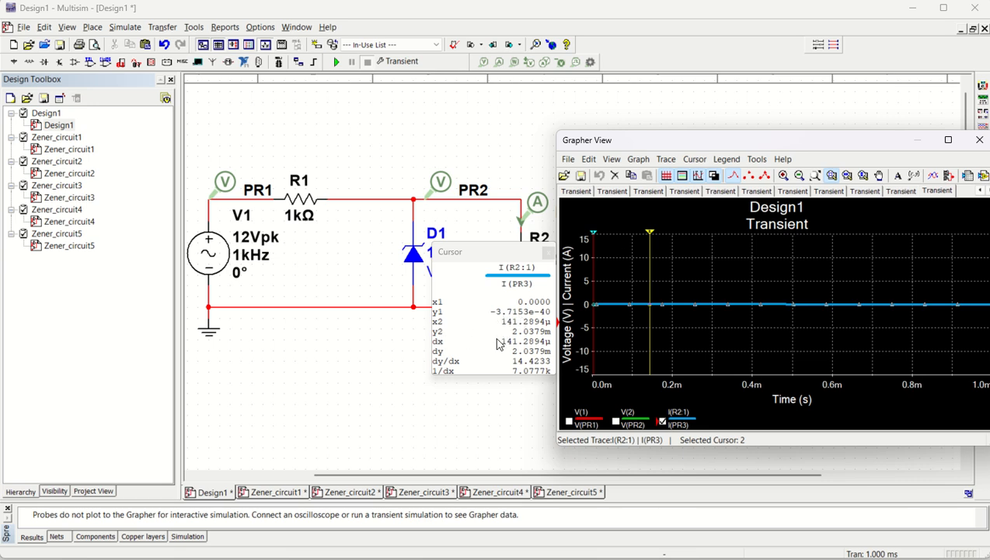
{"action": "left_click", "coordinate": [655, 309]}
{"action": "left_click_drag", "start_coordinate": [651, 236], "coordinate": [656, 234]}
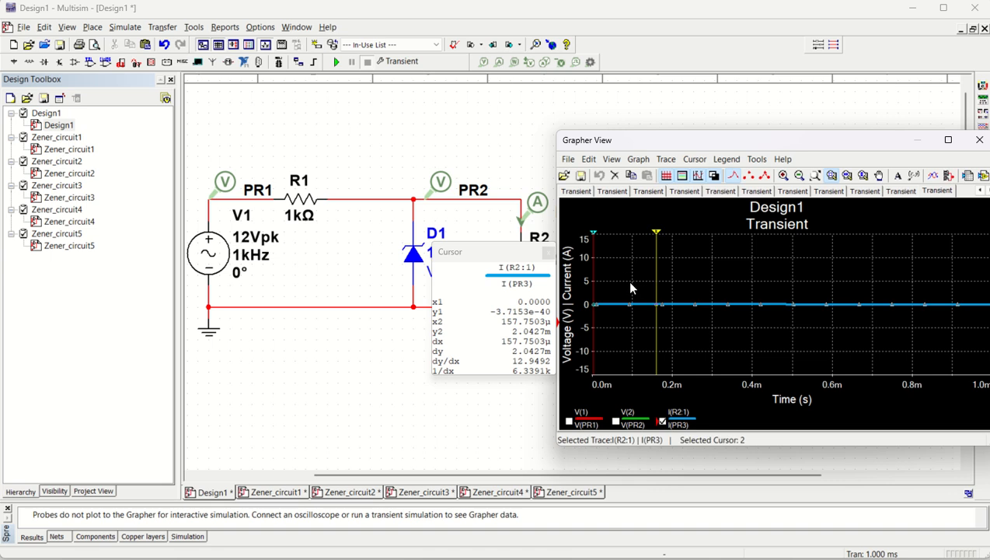
{"action": "left_click", "coordinate": [548, 252]}
{"action": "left_click", "coordinate": [373, 403]}
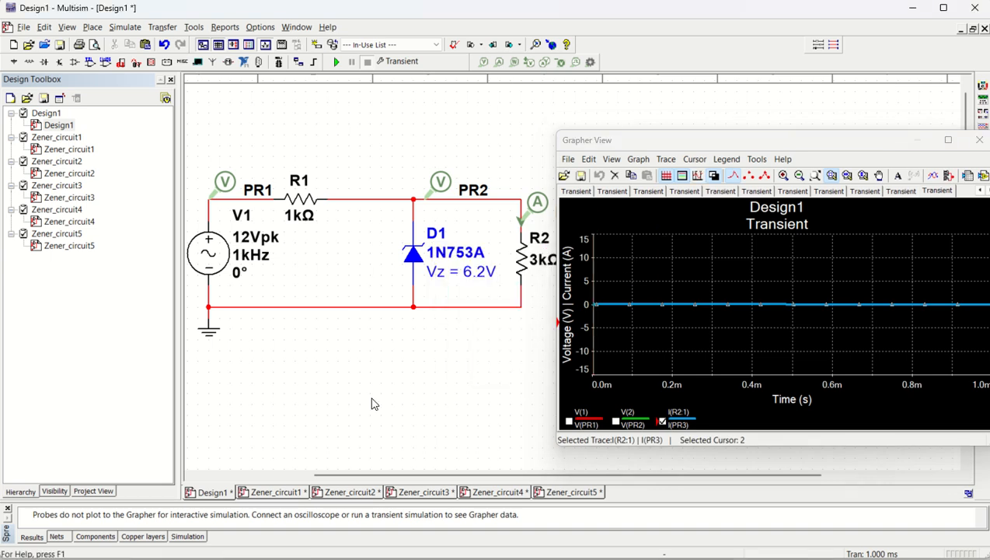